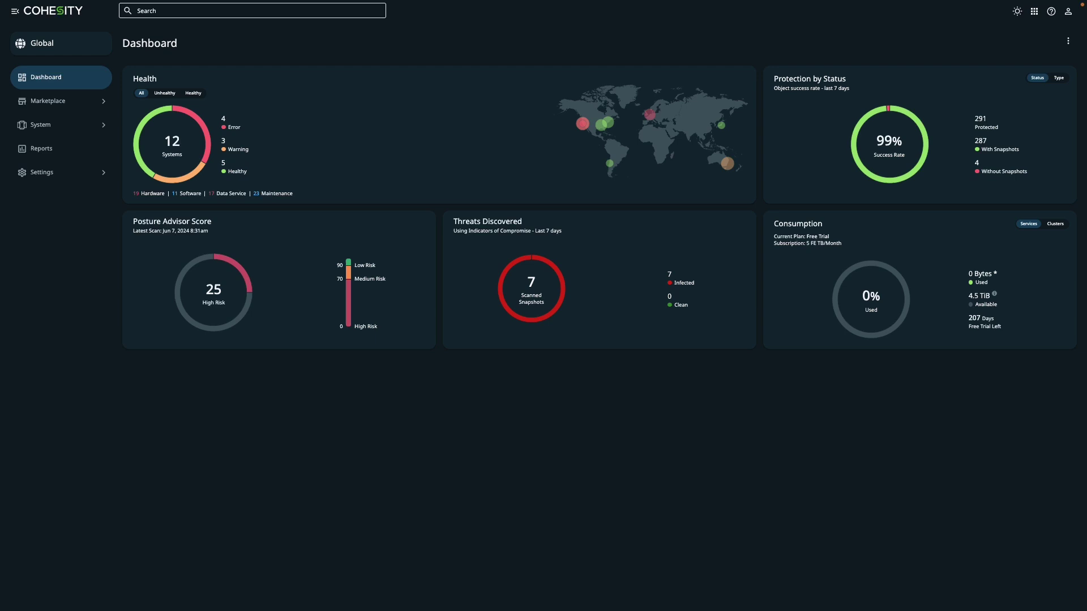
- Search for WIN-APP and filter to Unprotected Virtual Machines, giving 81 results
left_click(175, 11)
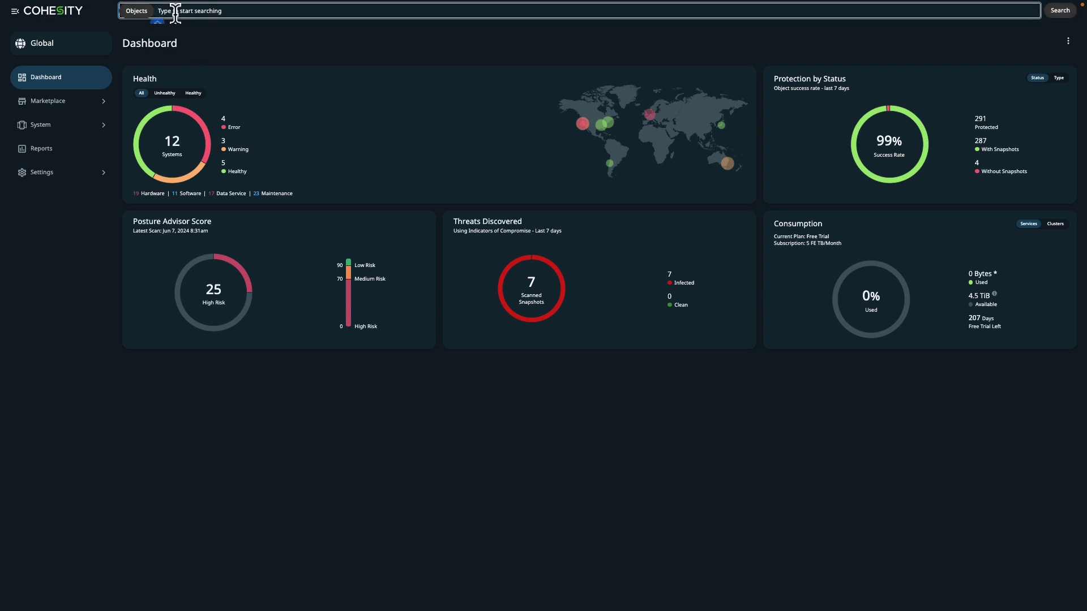
type("WIN-APP")
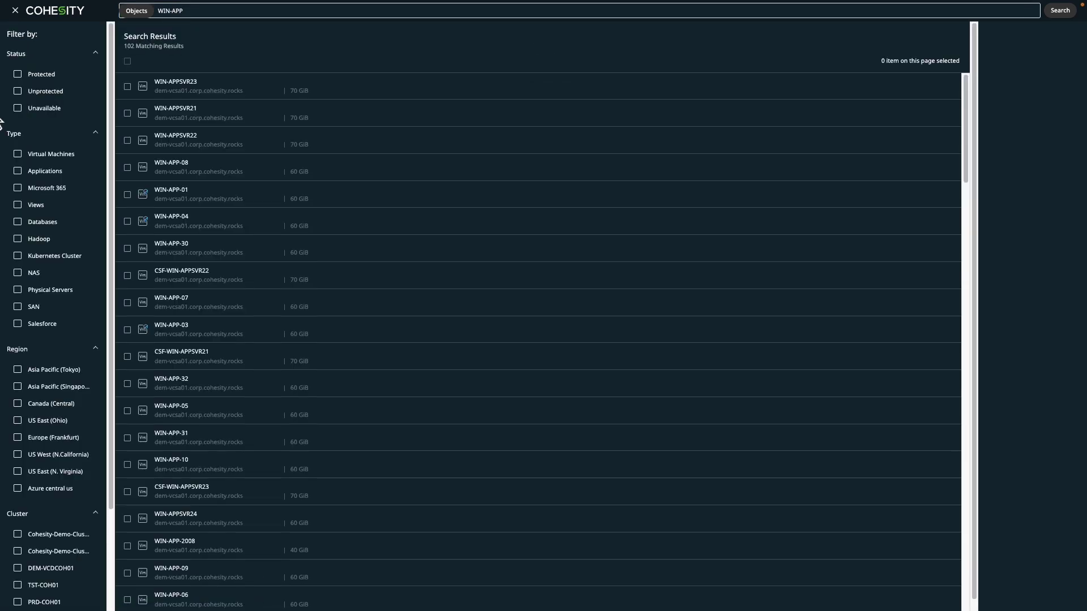
left_click(17, 91)
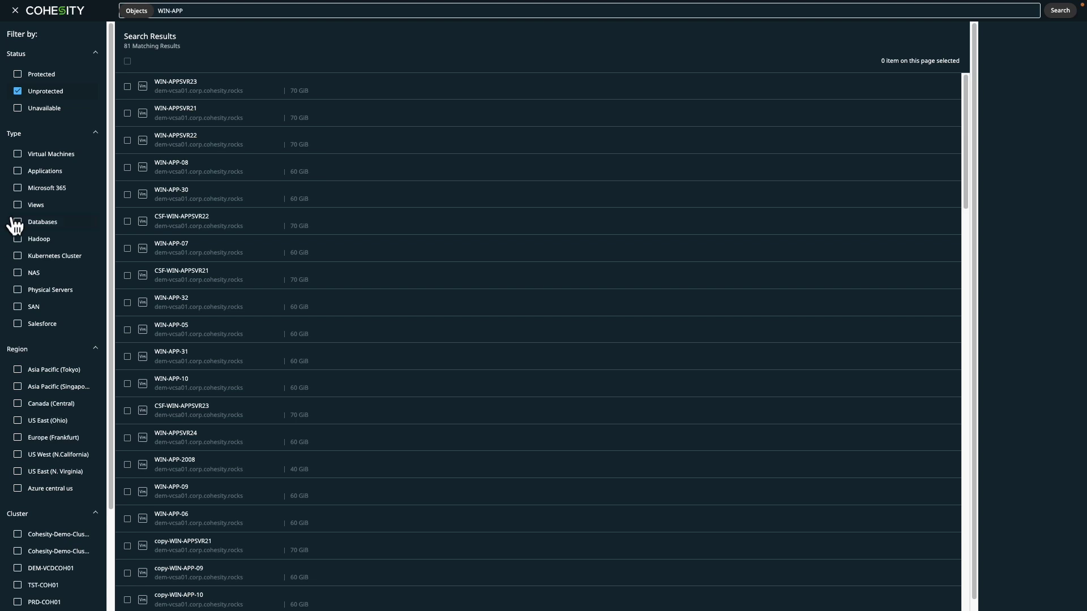
left_click(17, 154)
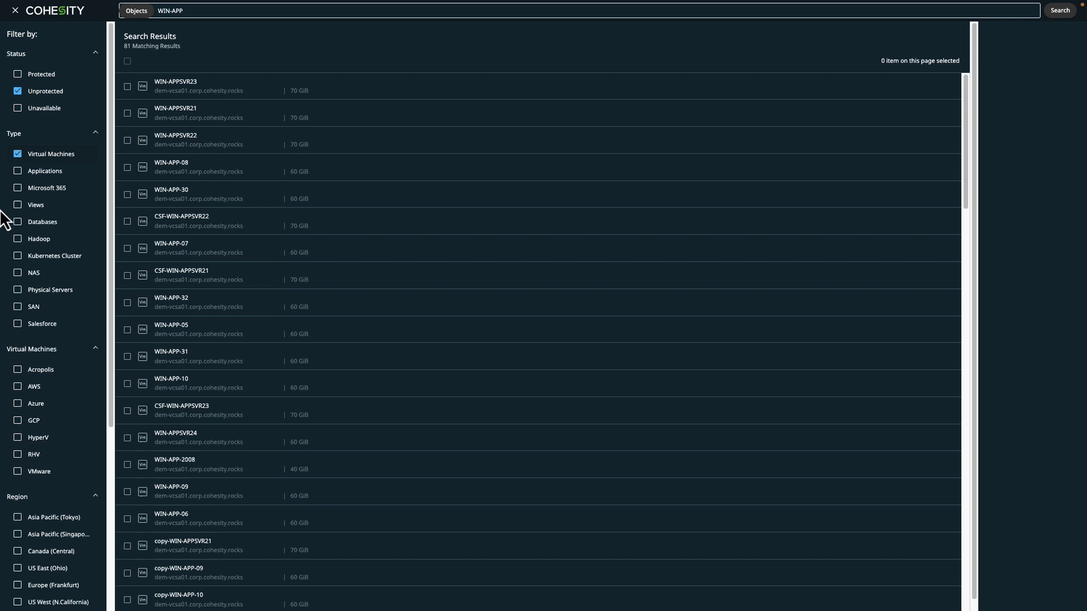
- Protect WIN-APPSVR23 by adding it to the existing [Default] App Servers Daily Backups group
left_click(127, 87)
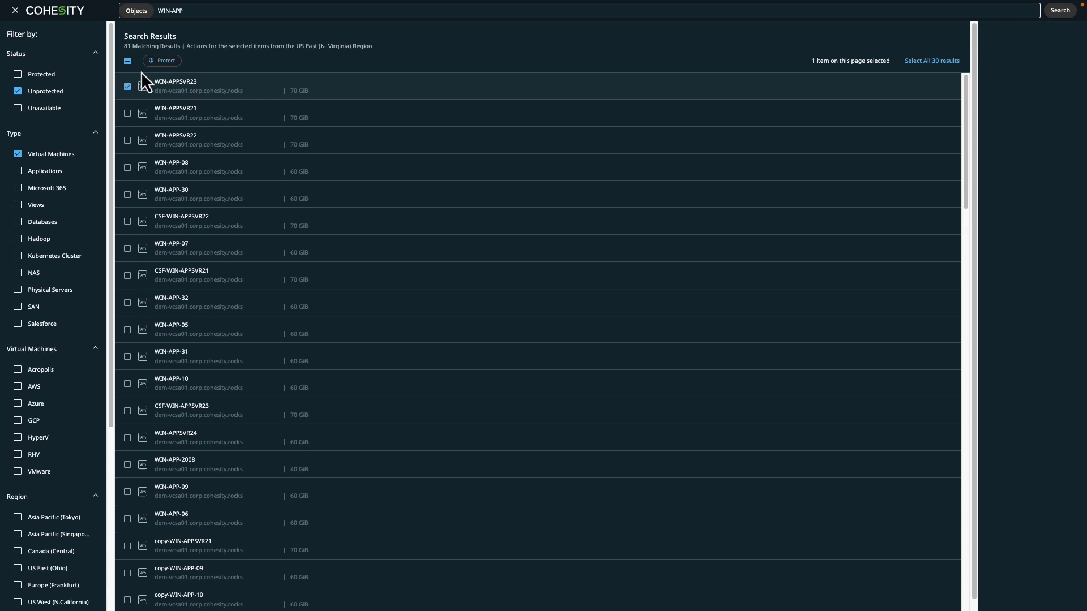
left_click(162, 61)
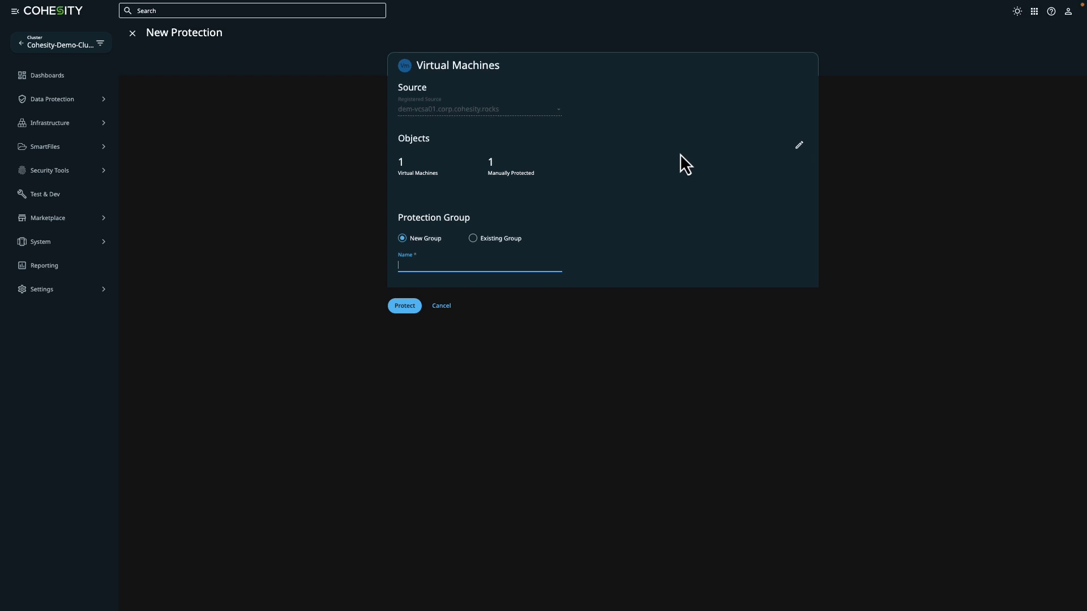
left_click(473, 240)
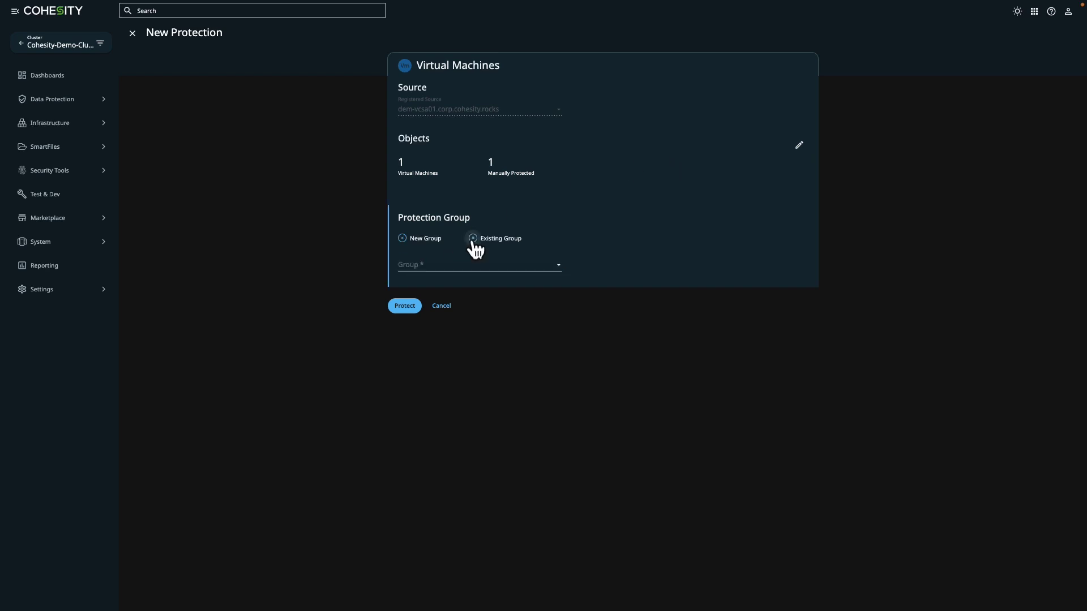
left_click(474, 275)
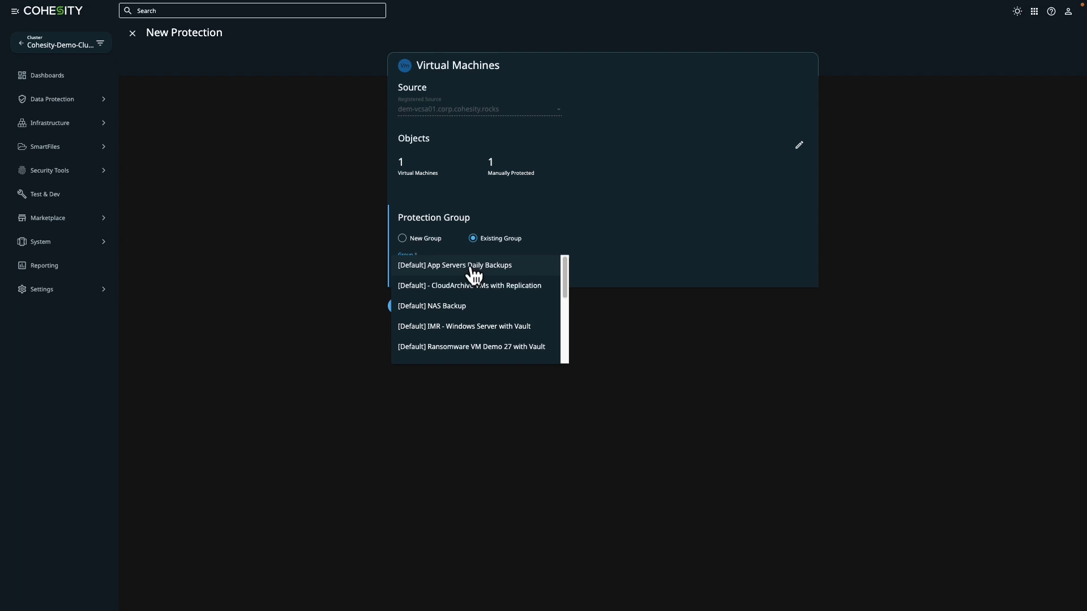
left_click(471, 271)
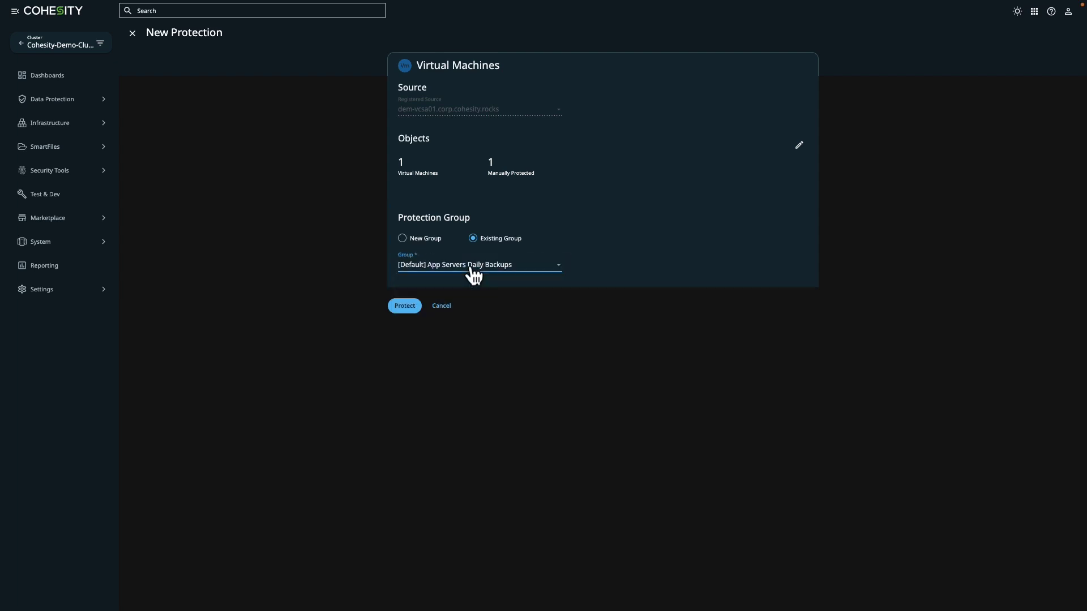
left_click(398, 309)
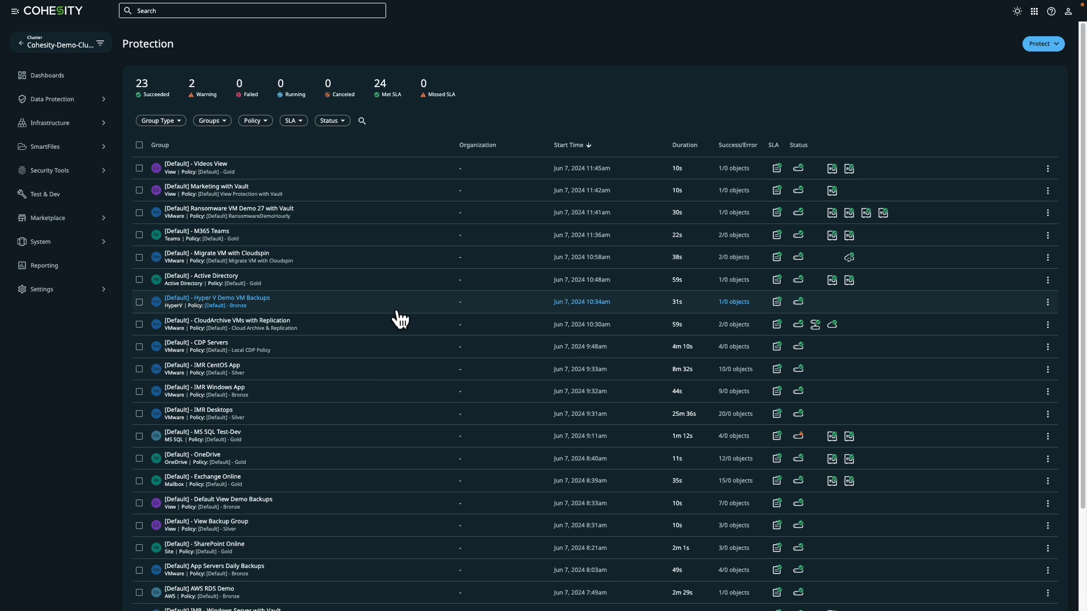
- Show the DataProtect as a Service Sources list with its AWS, Azure, NAS, Microsoft 365 and VMware sources
left_click(1034, 12)
mouse_move(995, 107)
left_click(937, 129)
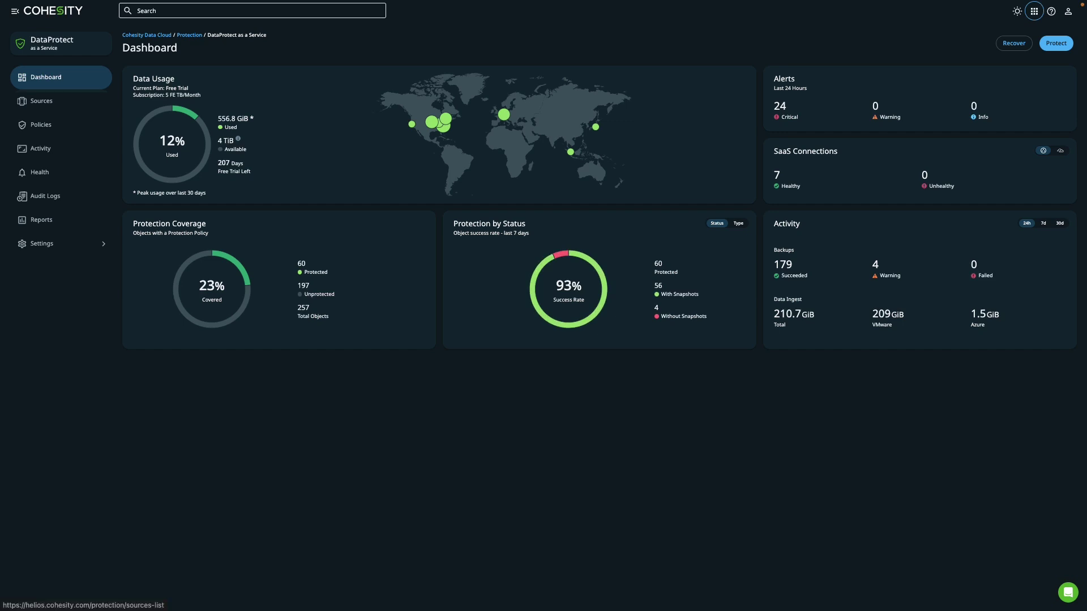
left_click(34, 106)
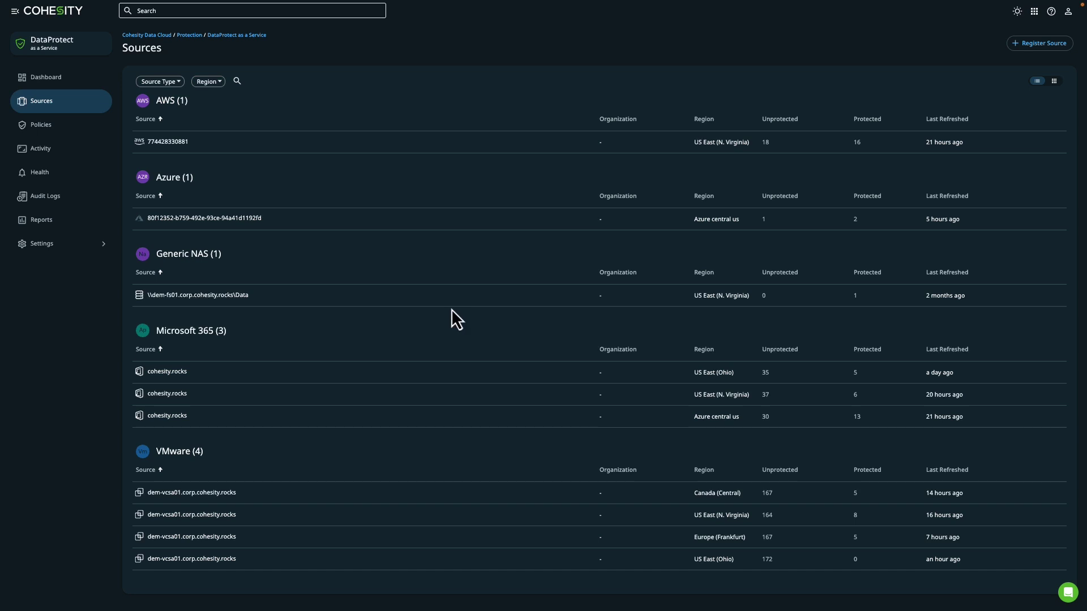
- Start a new protection for EC2-Demo-01 from the AWS source
left_click(154, 143)
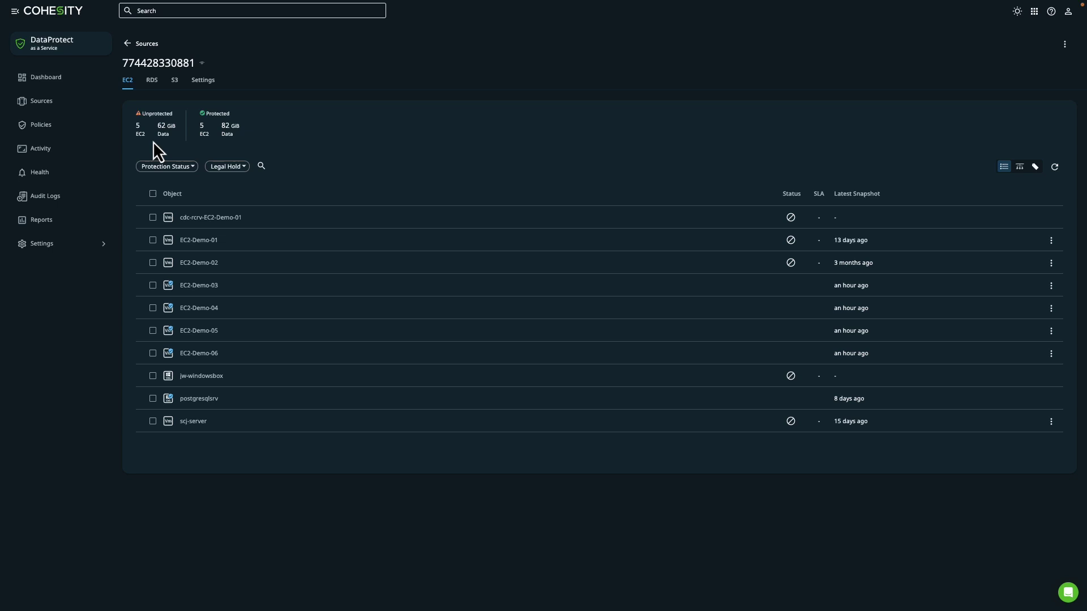
left_click(153, 240)
left_click(177, 193)
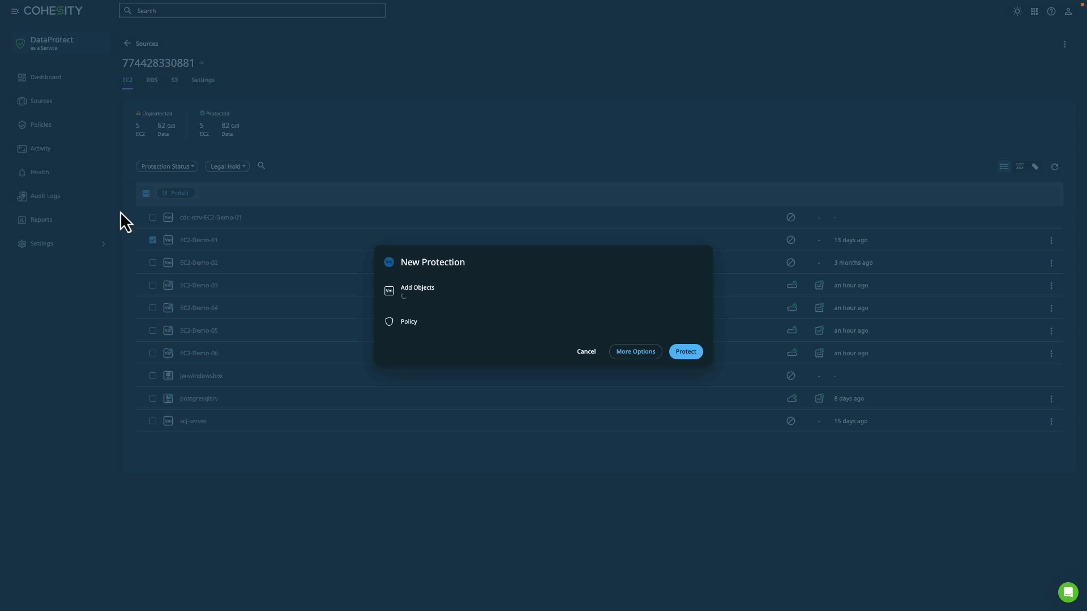
- Set both the AWS Snapshot and Cohesity Snapshot policies to Gold
left_click(482, 323)
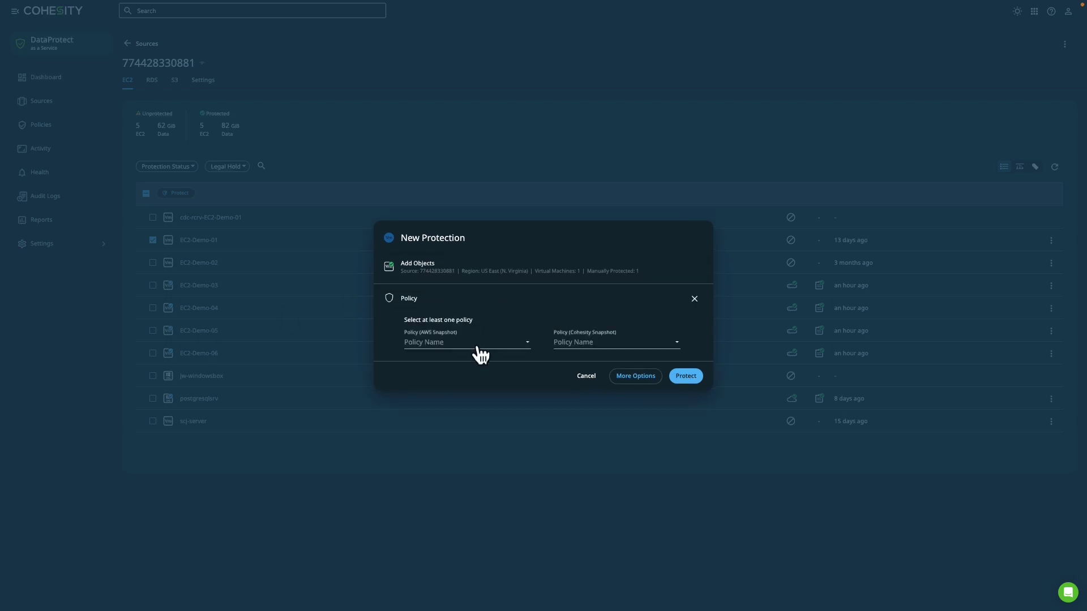
left_click(479, 345)
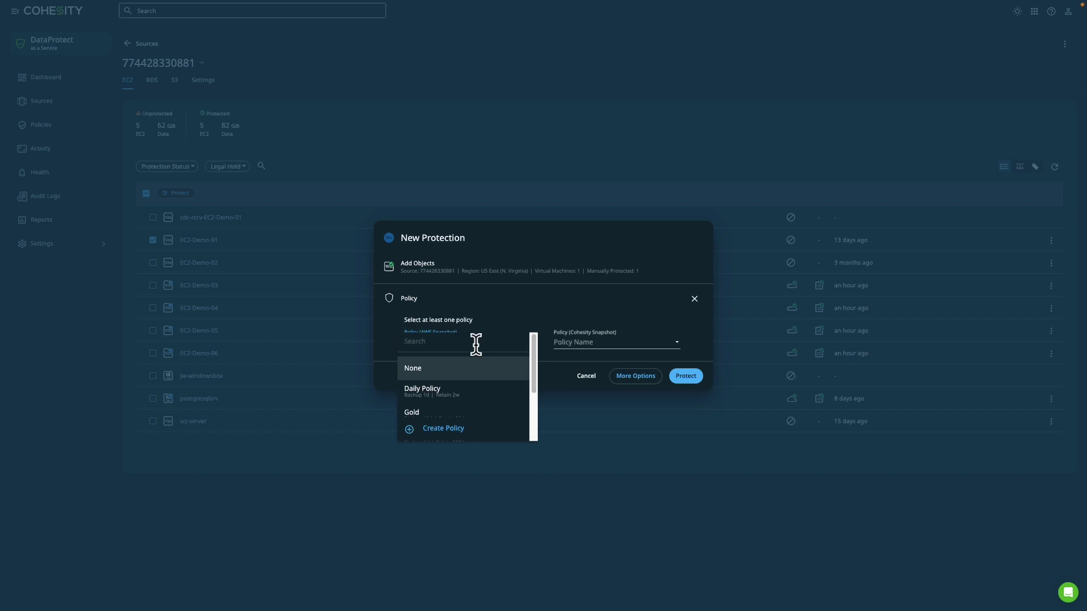
left_click(447, 414)
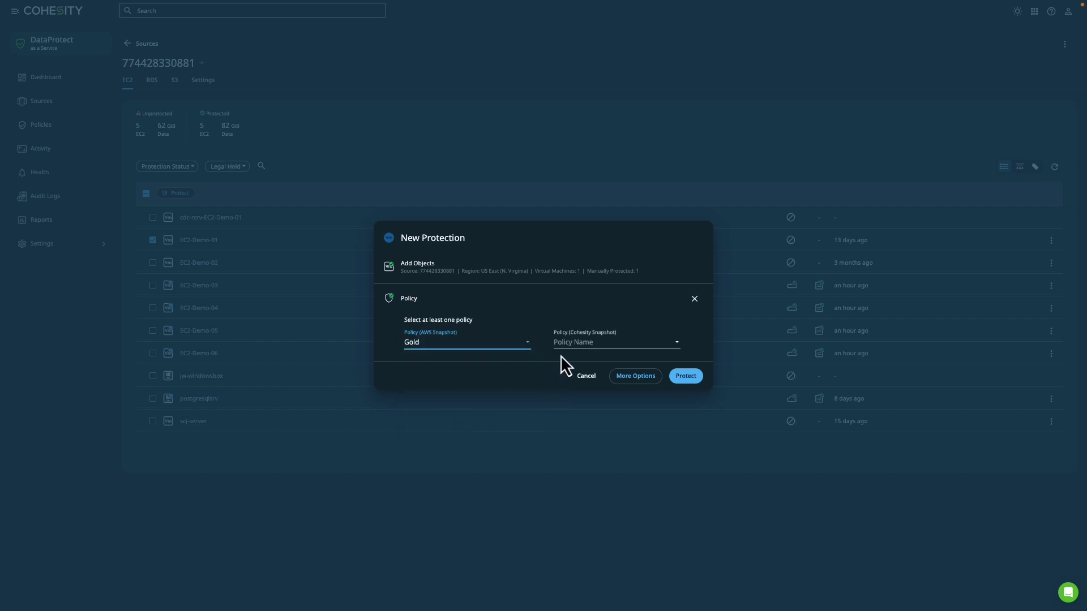
left_click(592, 347)
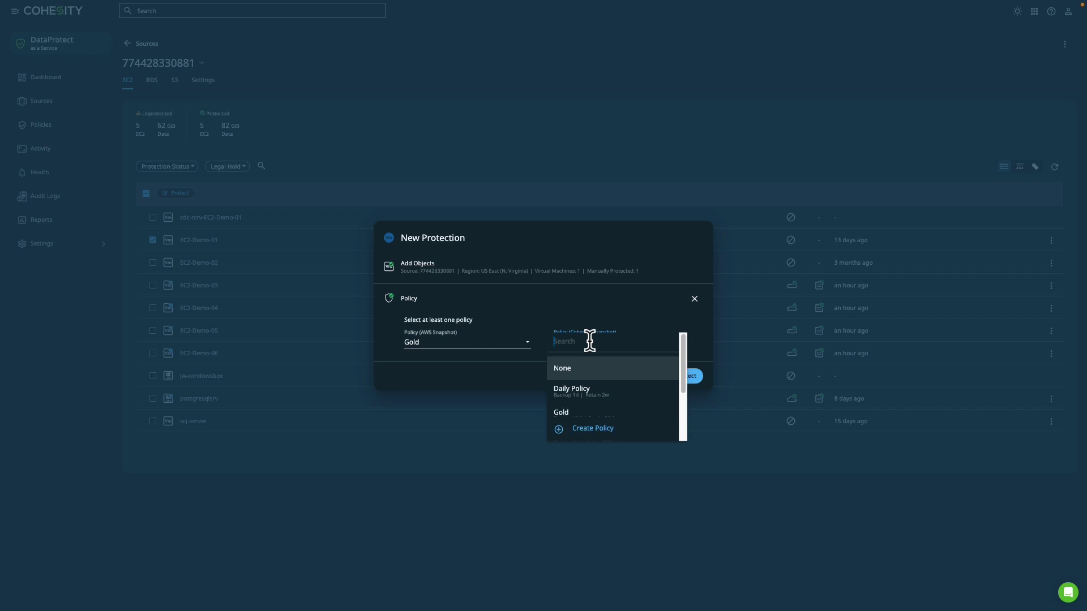
left_click(578, 417)
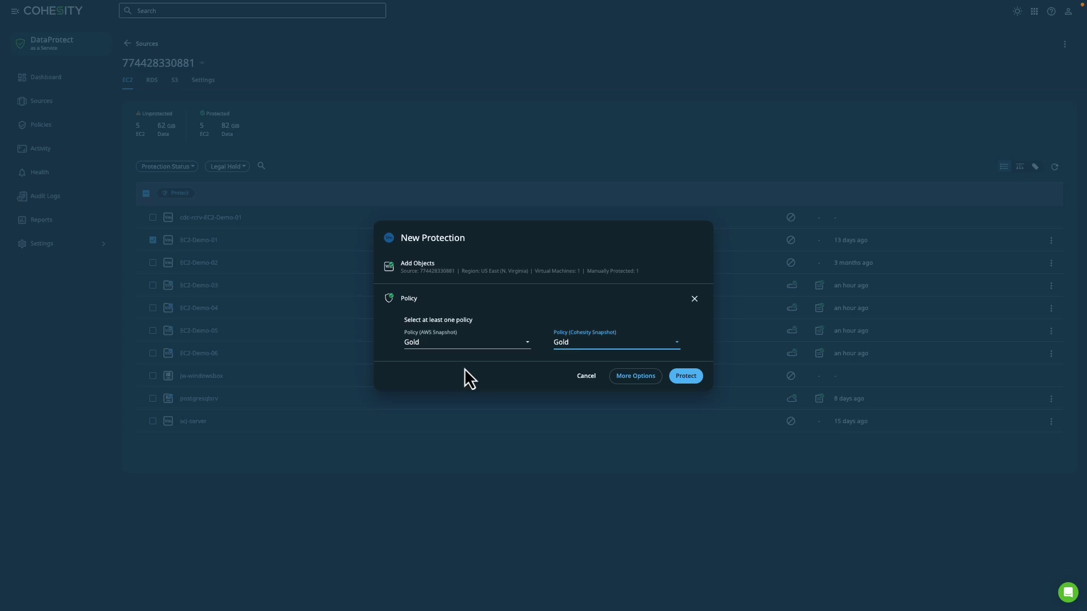
- Submit EC2-Demo-01's protection from the full New Protection form, confirming 1 object protected
left_click(625, 380)
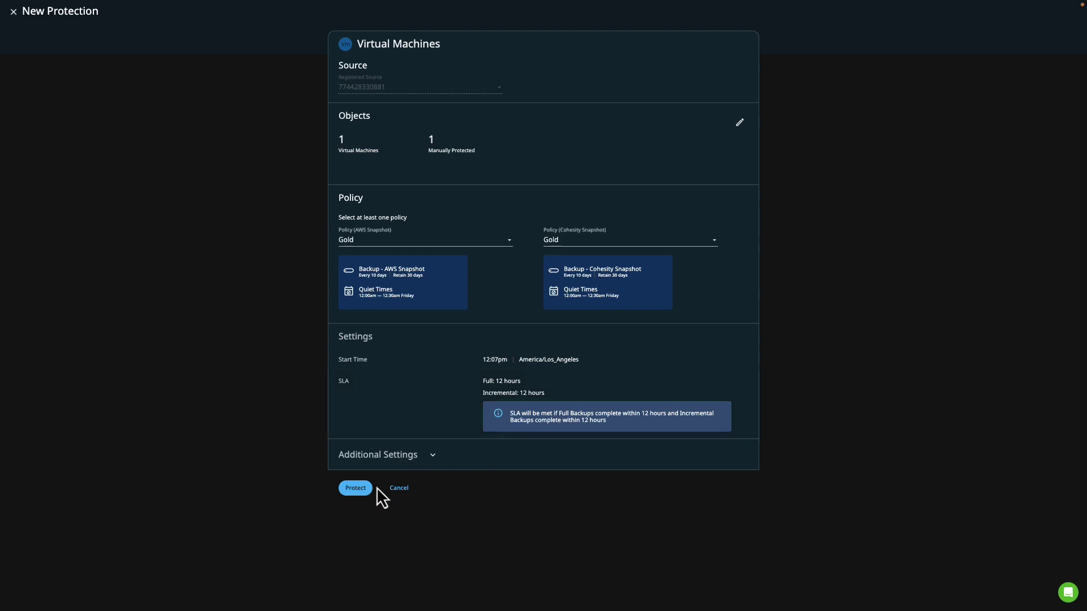
left_click(352, 491)
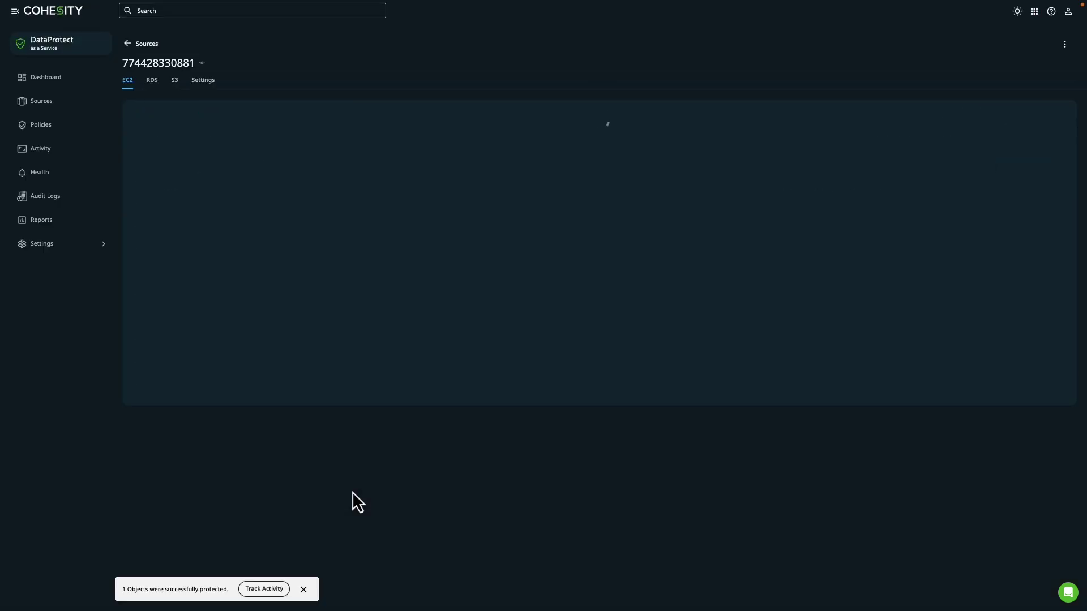
- Review the AWS source's RDS and S3 objects, then return to Sources (AWS at 17 protected)
left_click(159, 88)
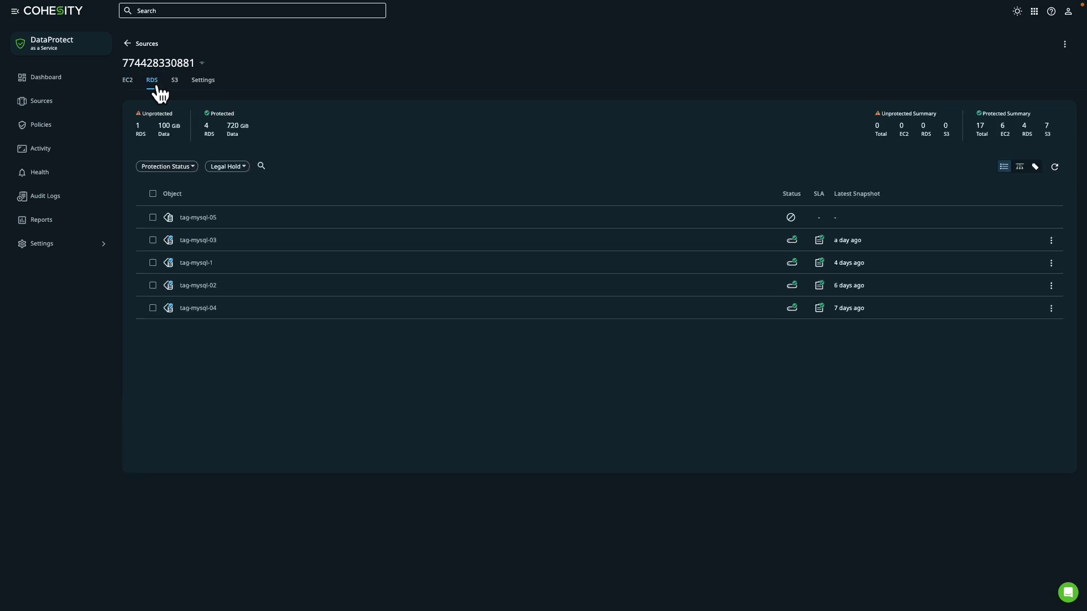
left_click(174, 86)
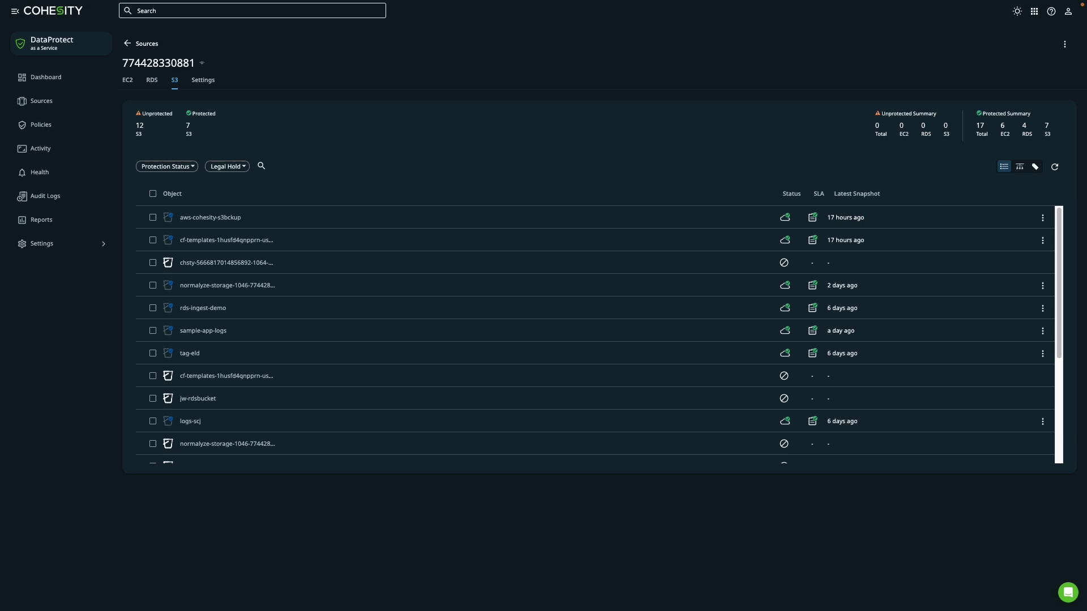
left_click(58, 107)
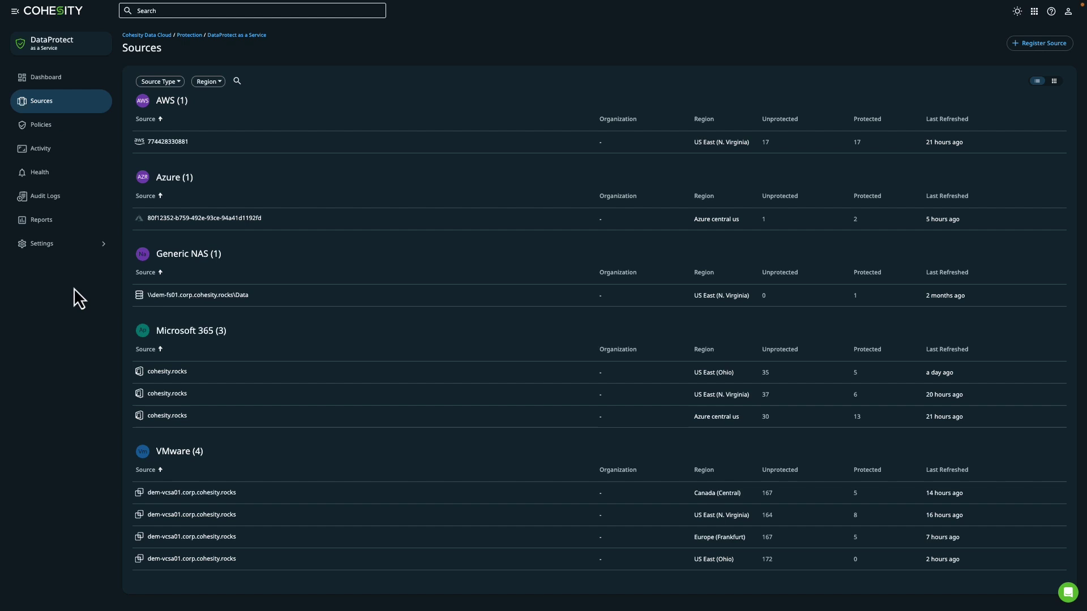
- Review the Azure source's Azure SQL objects, then go to the Security Center dashboard
left_click(170, 219)
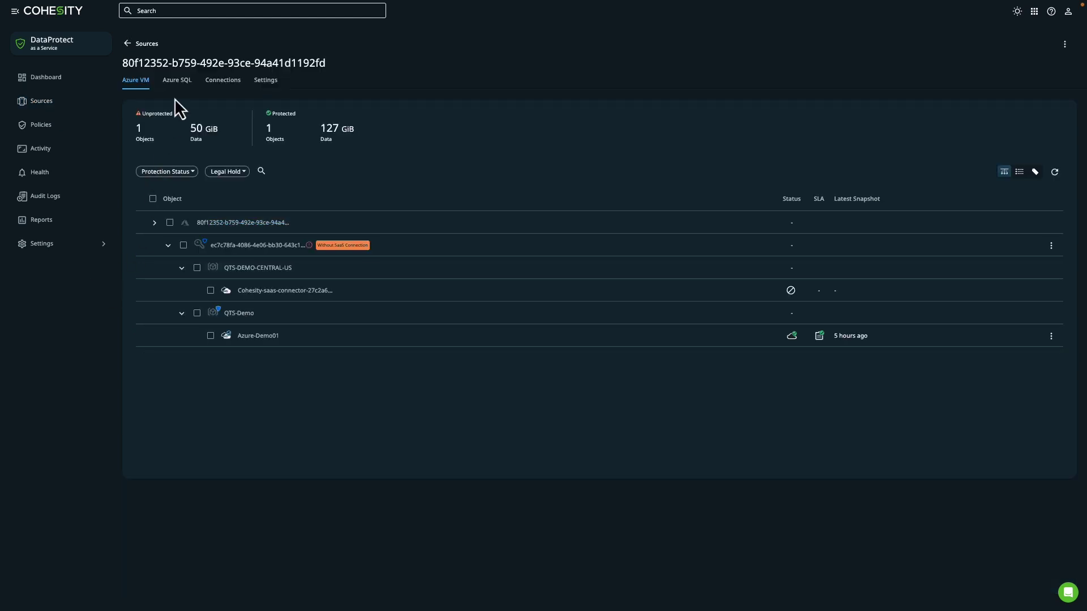
left_click(179, 81)
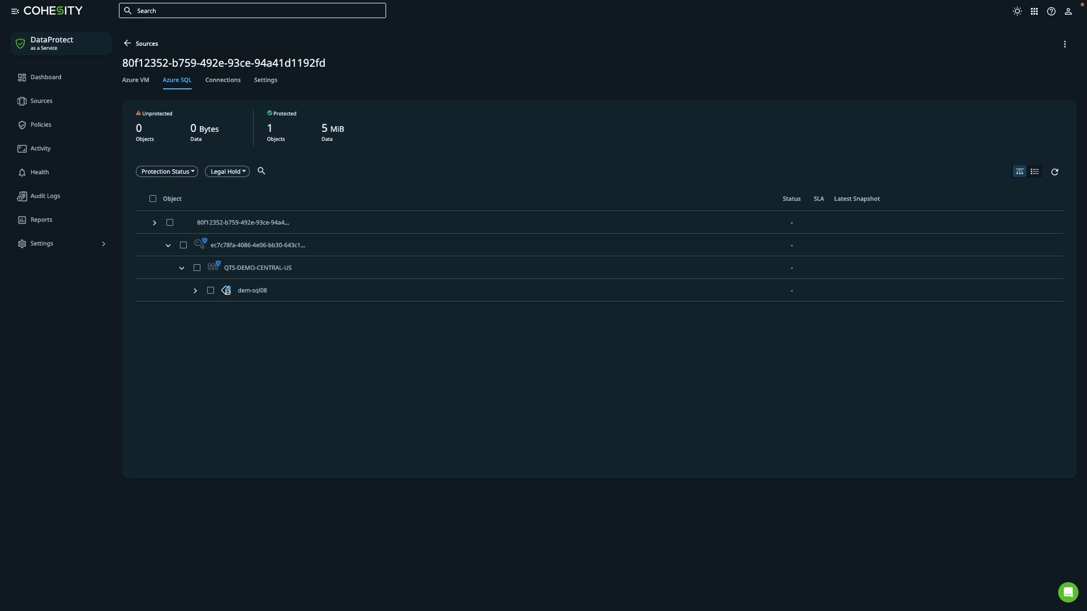
left_click(1035, 12)
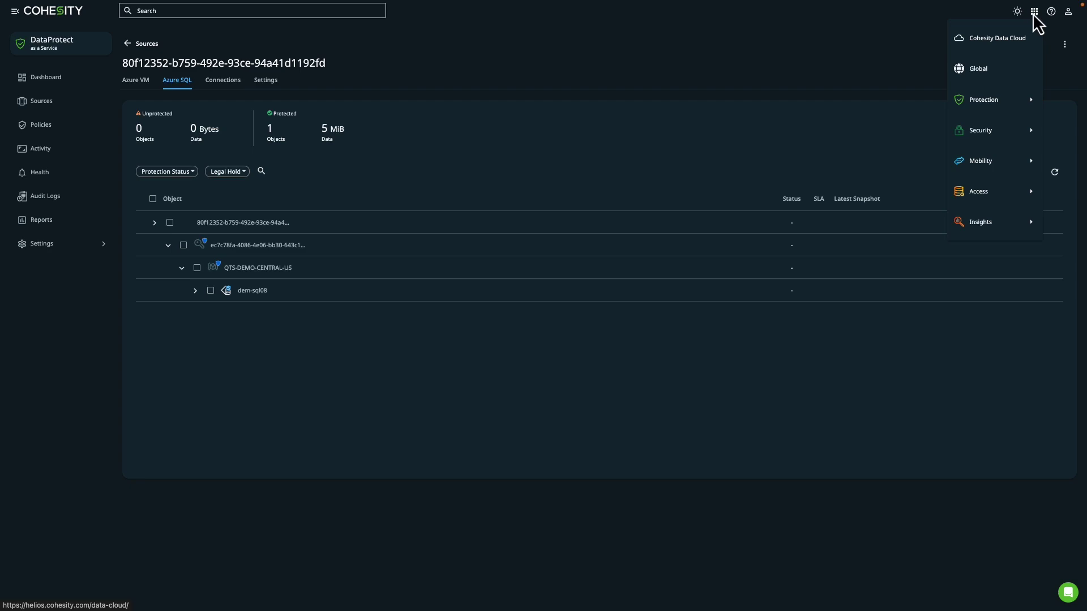
mouse_move(990, 136)
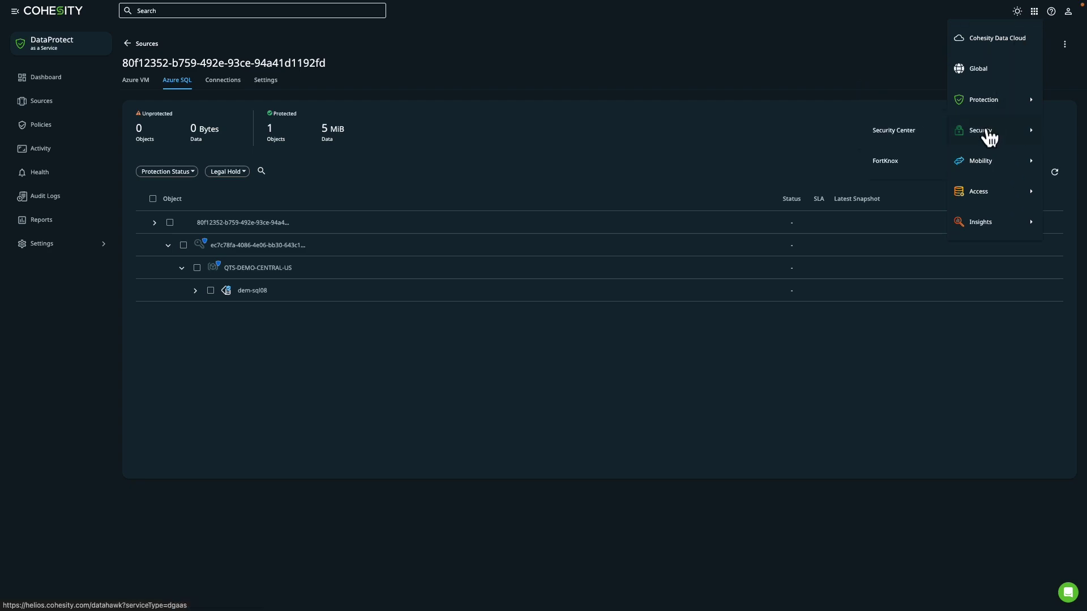
left_click(903, 134)
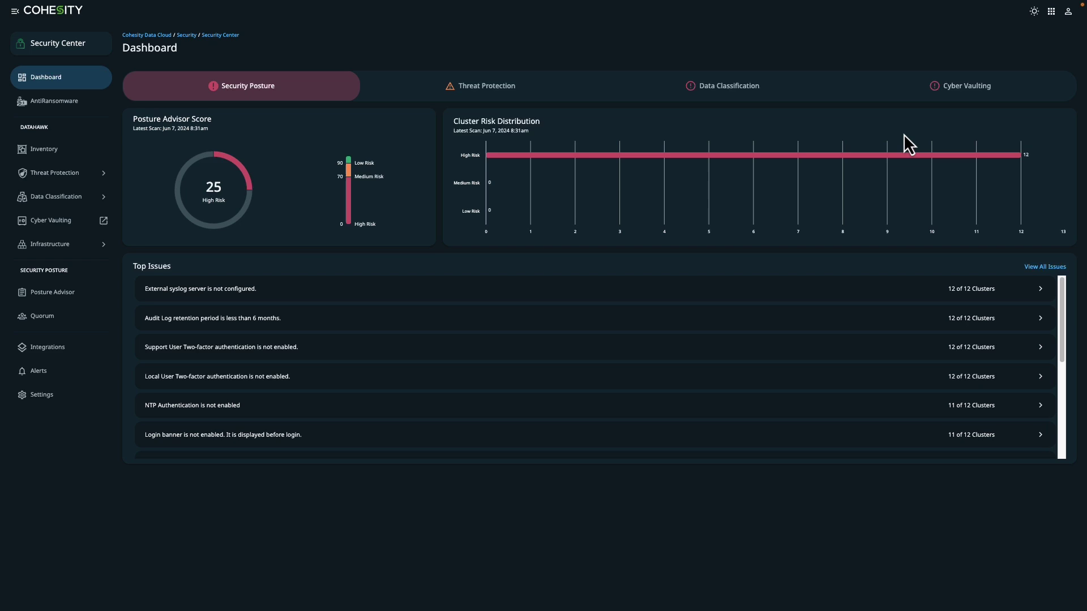
- View the Threat Protection, Data Classification and Cyber Vaulting dashboard tabs in turn
left_click(529, 95)
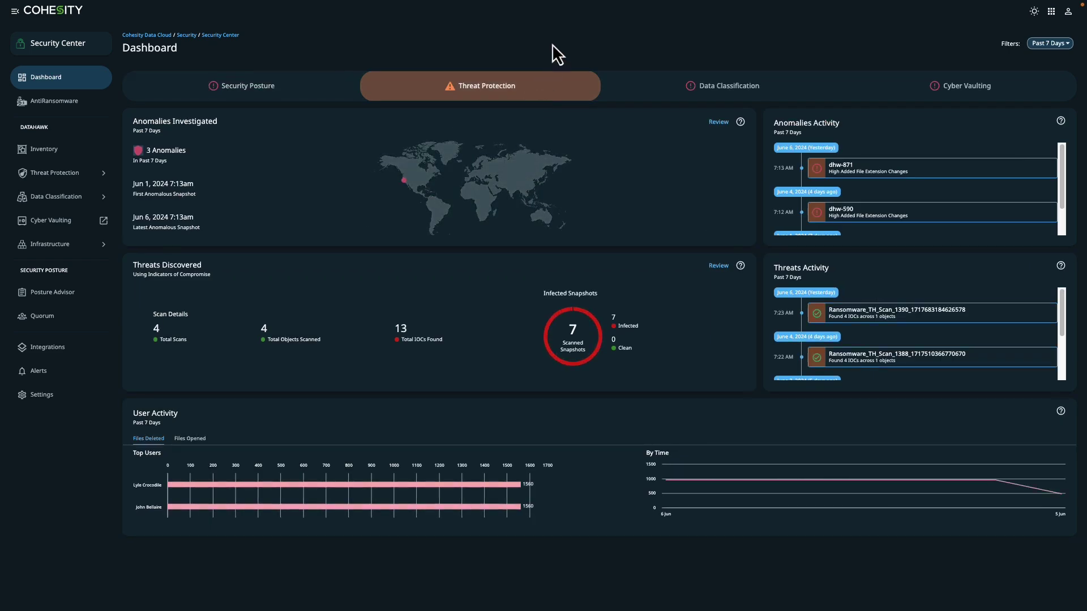
left_click(653, 94)
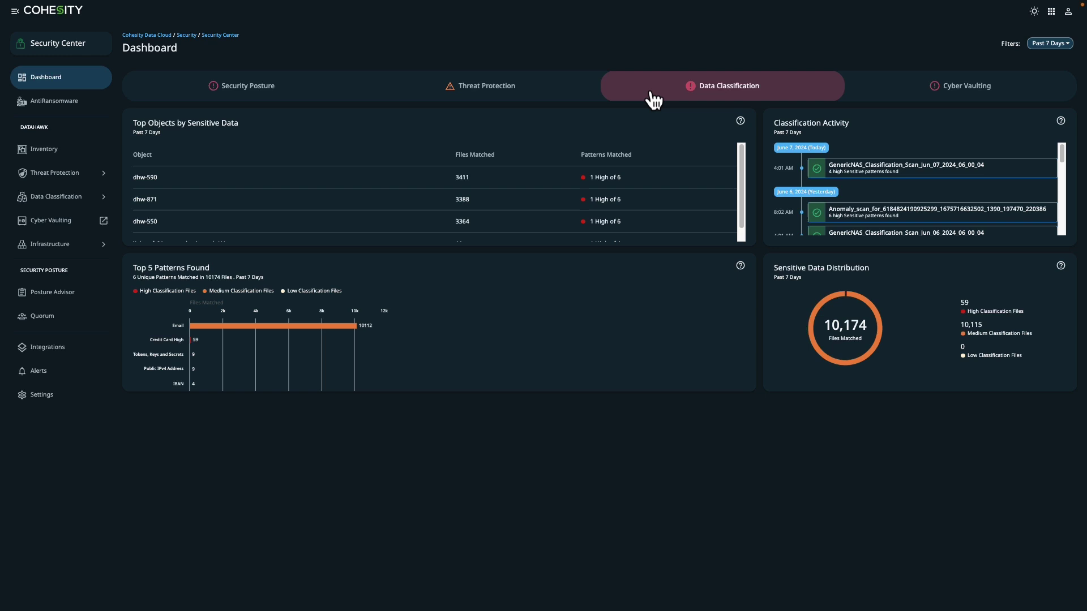
left_click(893, 92)
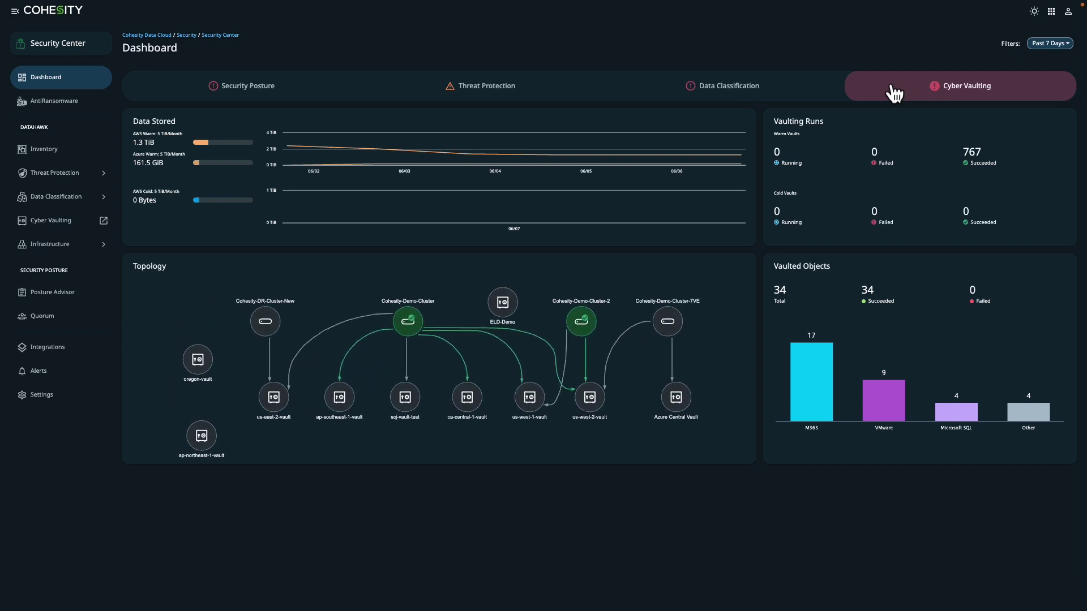
- Open the Ransomware_TH_Scan_1390 summary from the Threat Detection scans list, showing 4 YARA matches
left_click(71, 174)
left_click(73, 203)
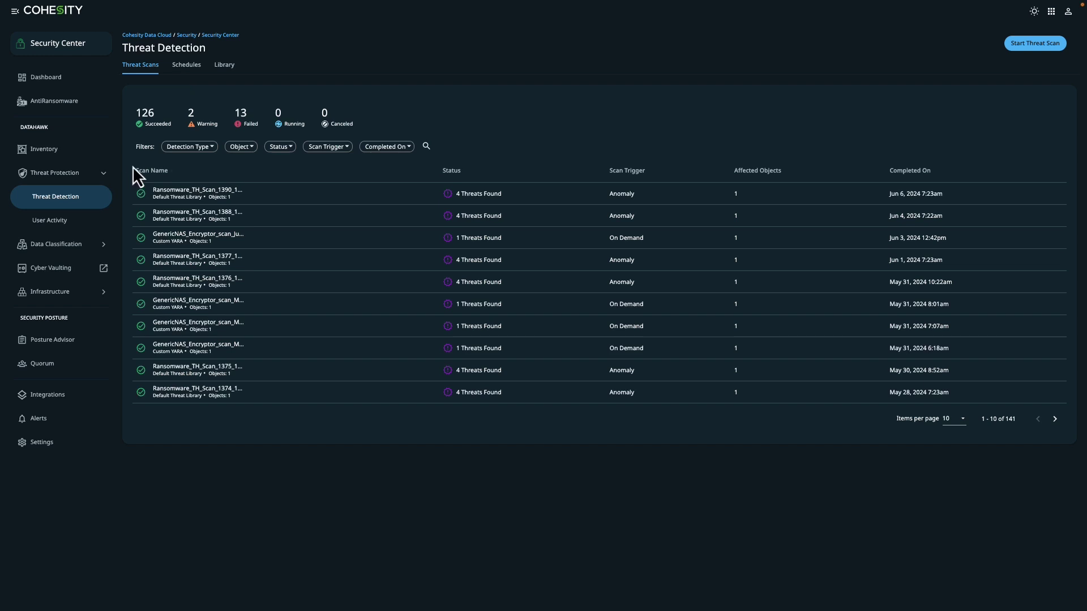
left_click(170, 193)
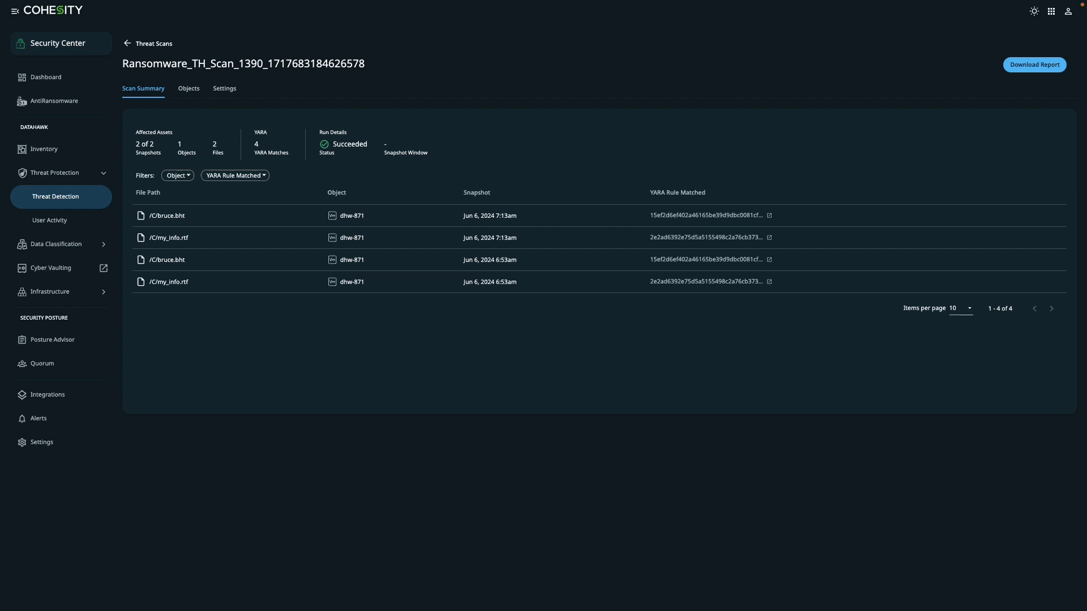
- Visit Classification Scans and the policy Library, ending on the 185-scan Classification Scans list
left_click(102, 248)
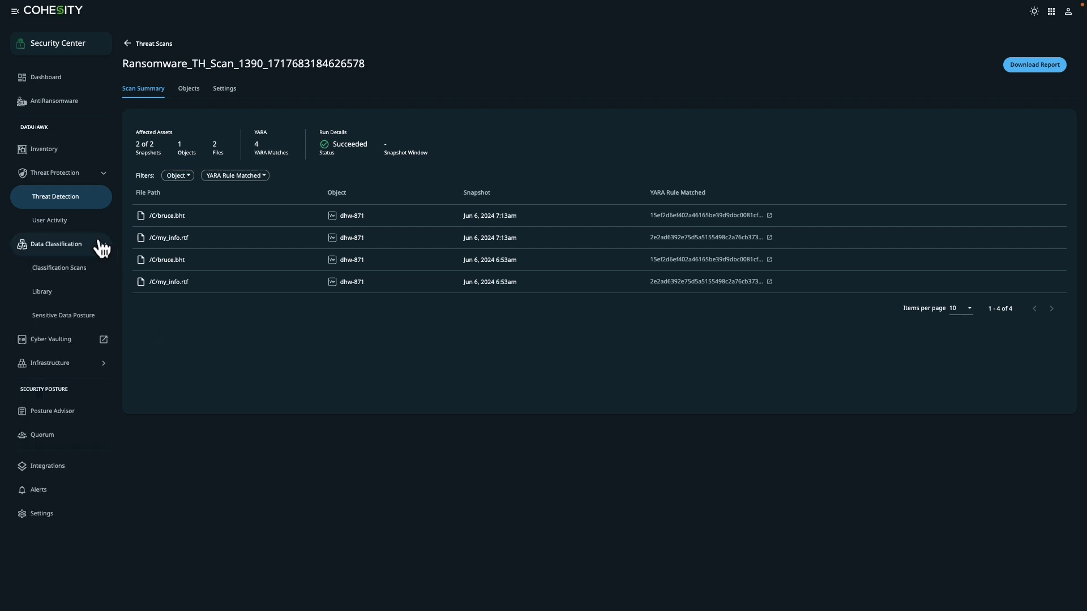
left_click(77, 268)
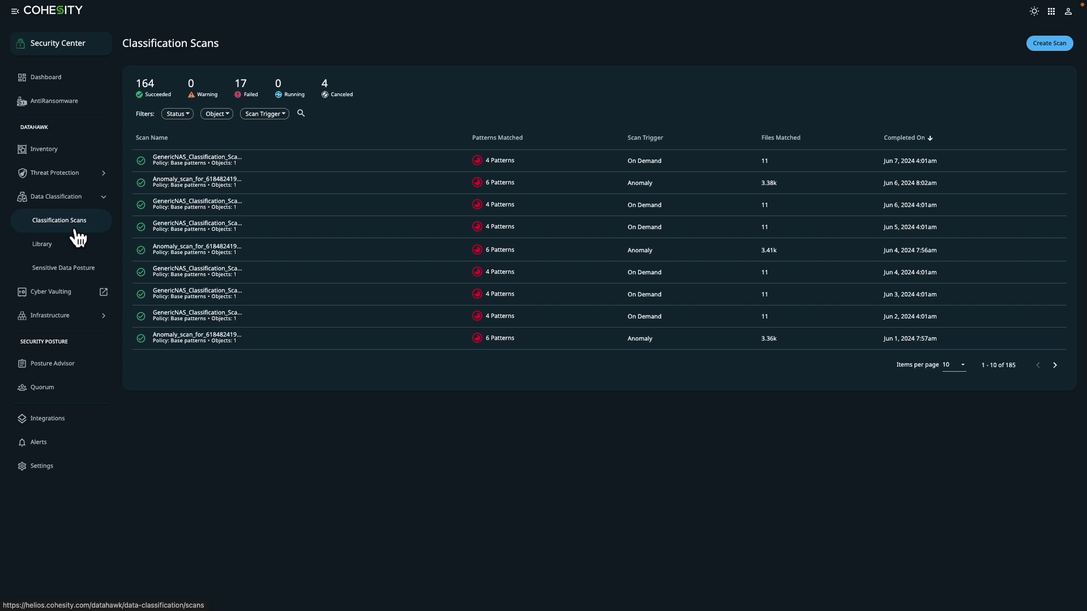
left_click(79, 244)
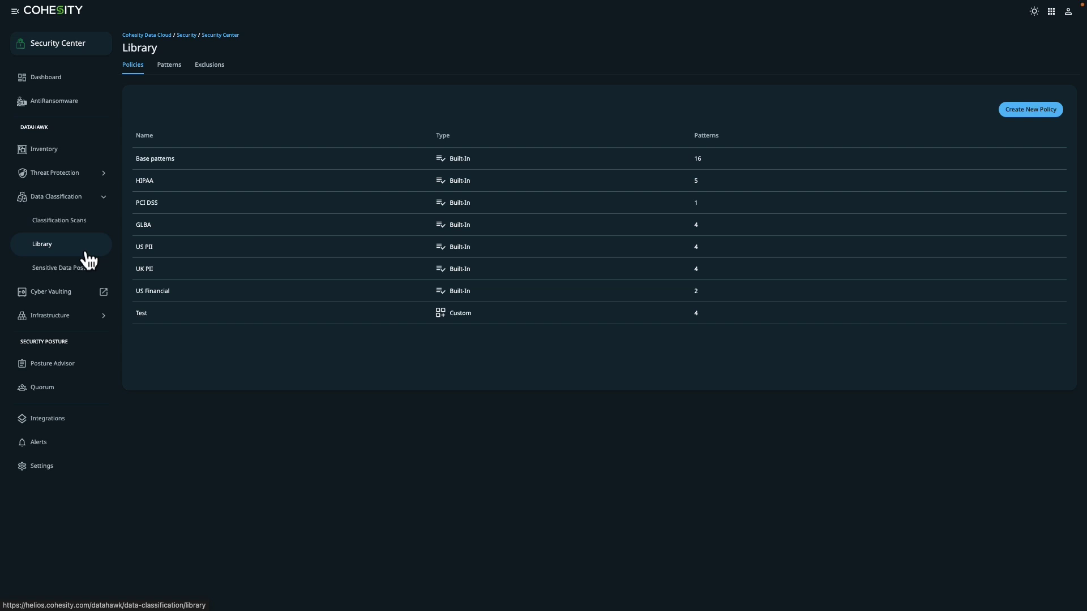
left_click(75, 222)
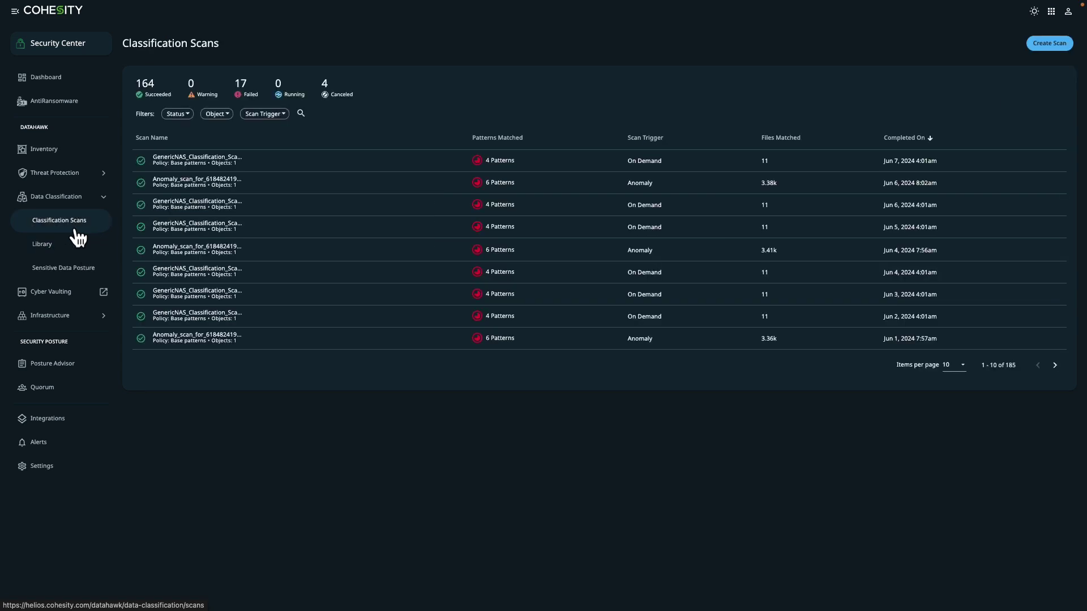
- Open the latest GenericNAS scan's Users share and drill into its Medium-sensitivity patterns
left_click(192, 161)
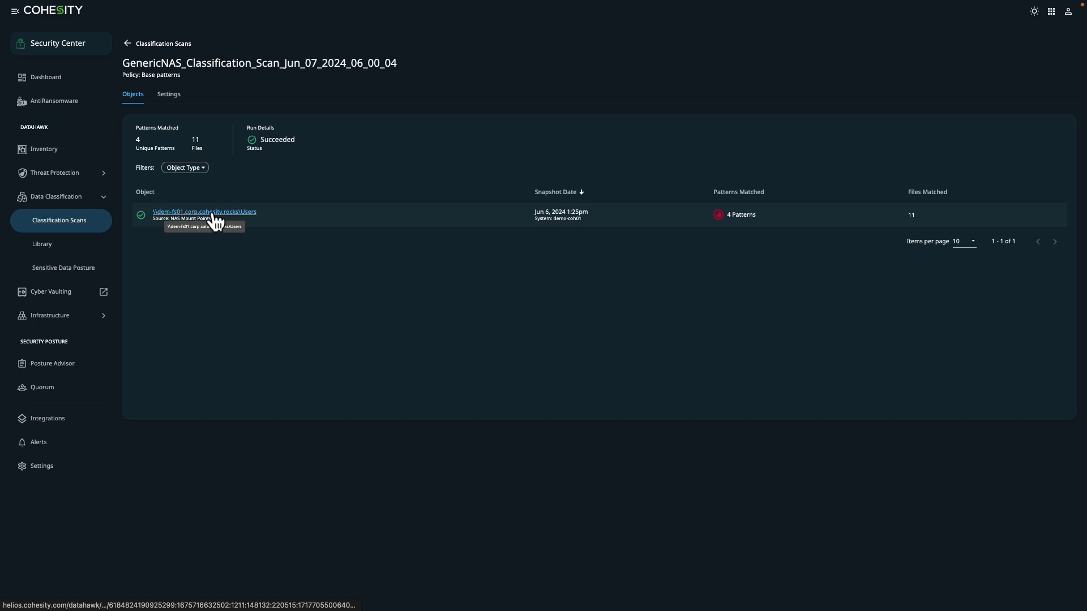
left_click(214, 215)
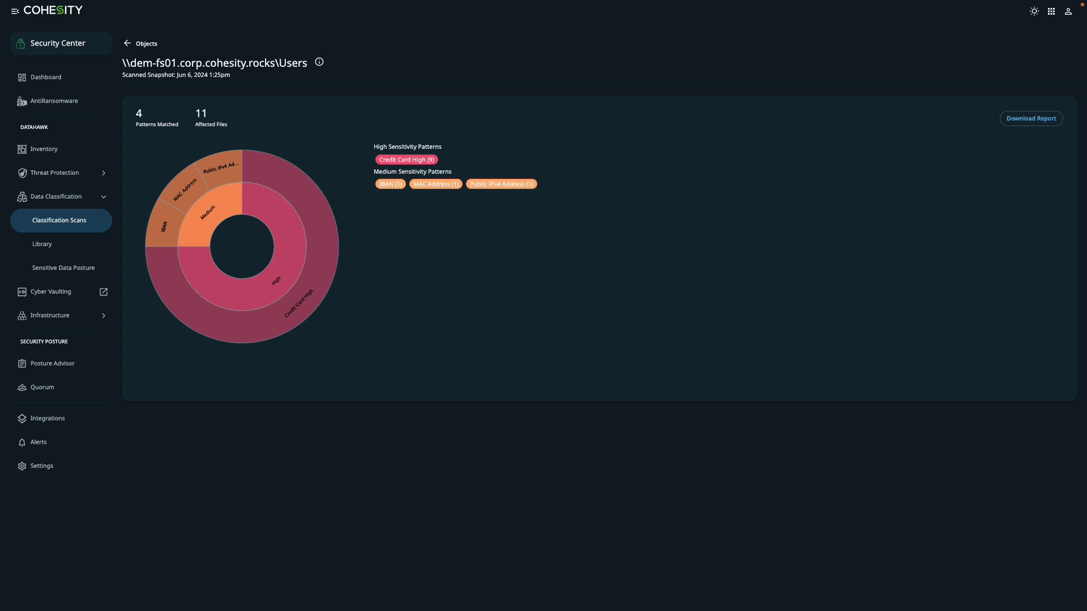
left_click(188, 192)
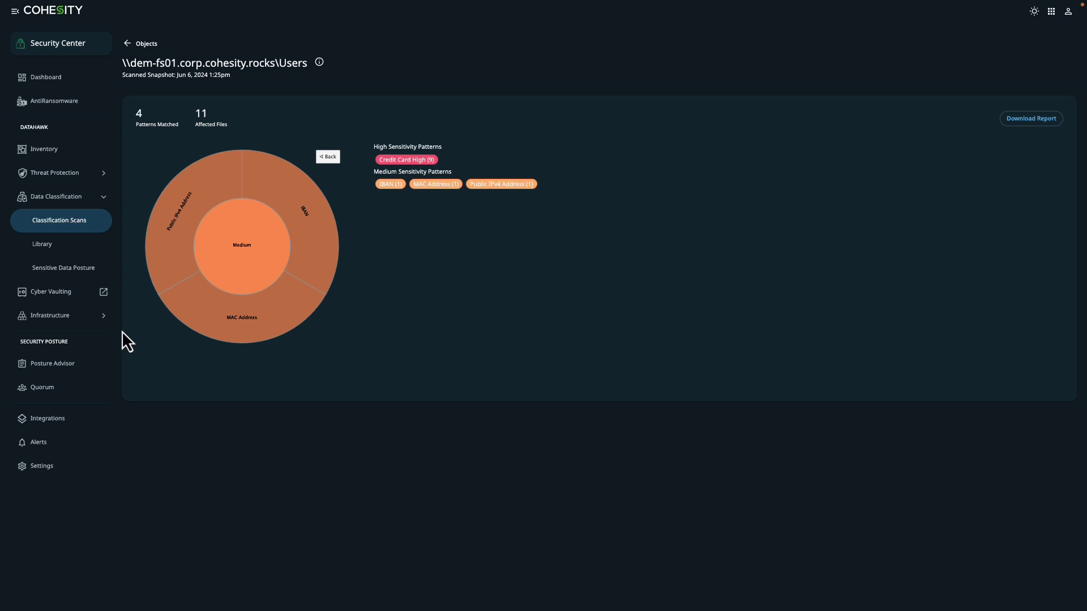
- Open the FortKnox dashboard from Cyber Vaulting in the sidebar
left_click(68, 301)
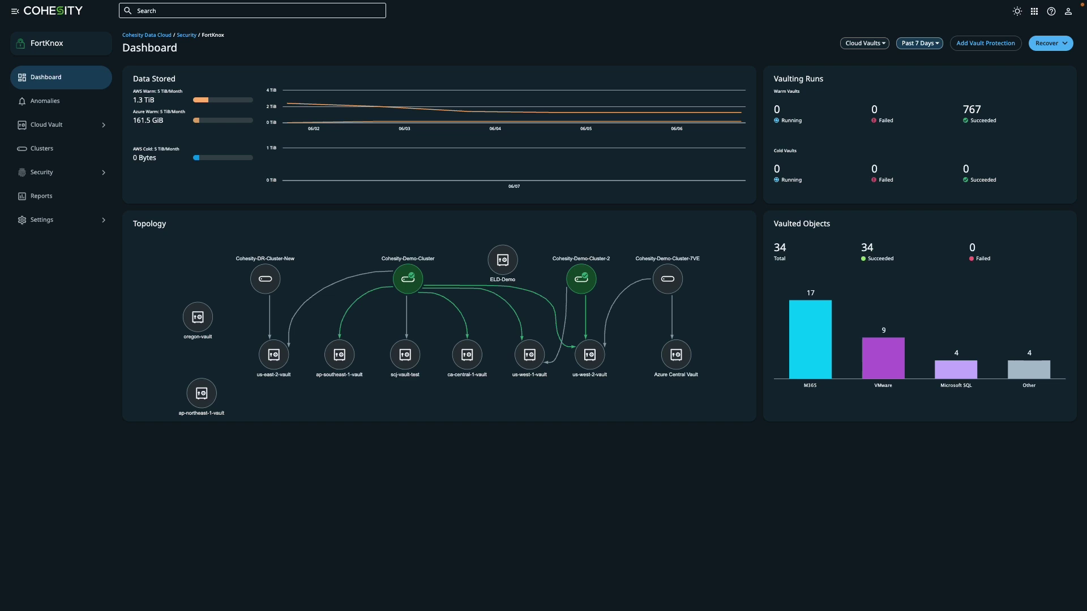
- Show Cloud Vault Protection activity with its 821 vaulting runs, then expand the Security section
left_click(70, 135)
left_click(65, 150)
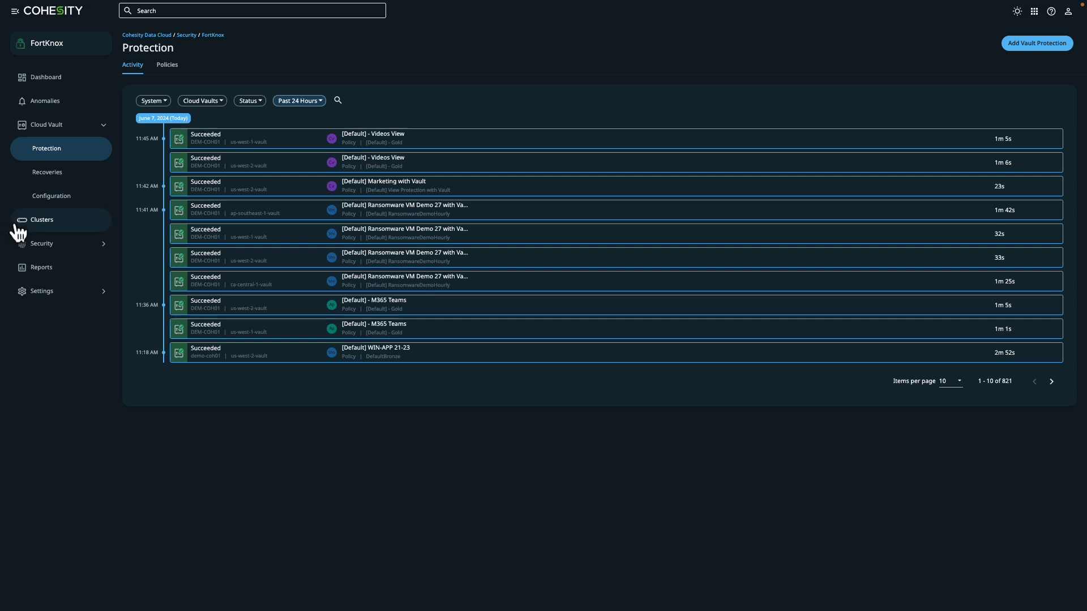
left_click(38, 245)
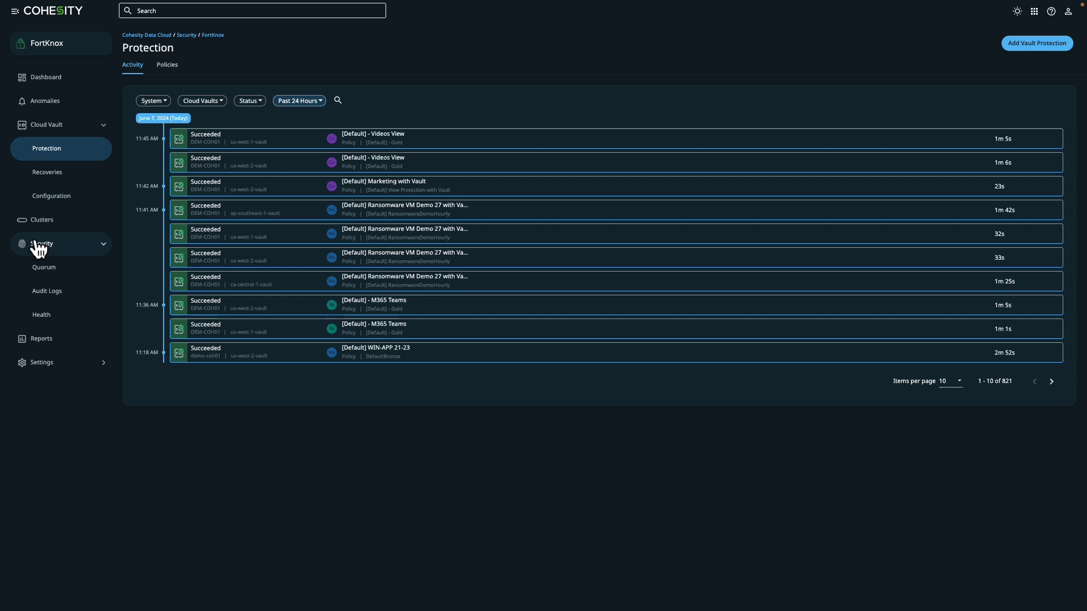
- Open Quorum and switch to Groups to see the active TAG Admins group
left_click(43, 269)
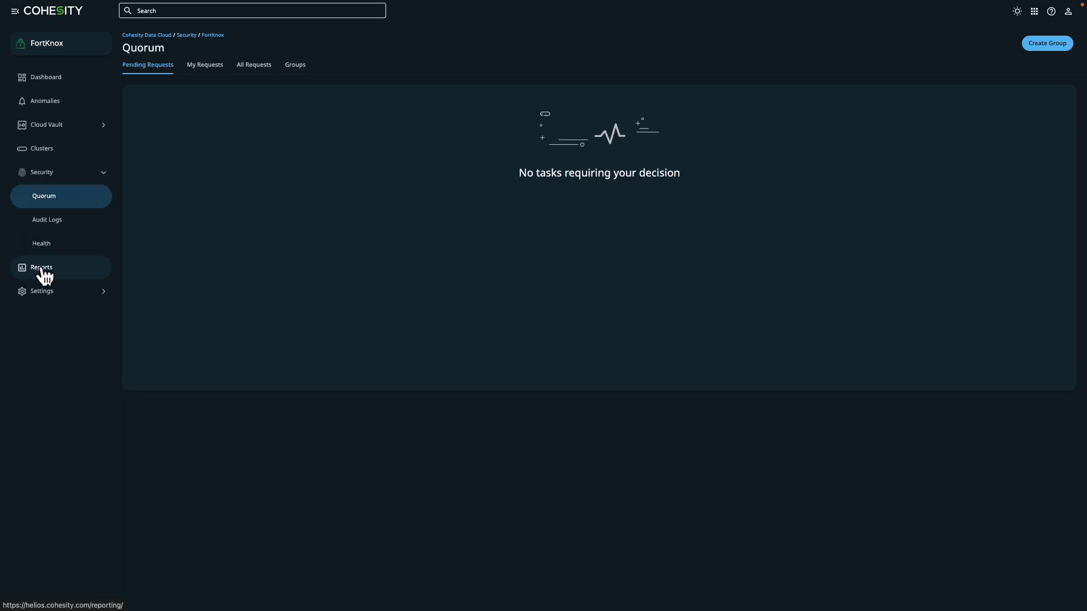
left_click(297, 73)
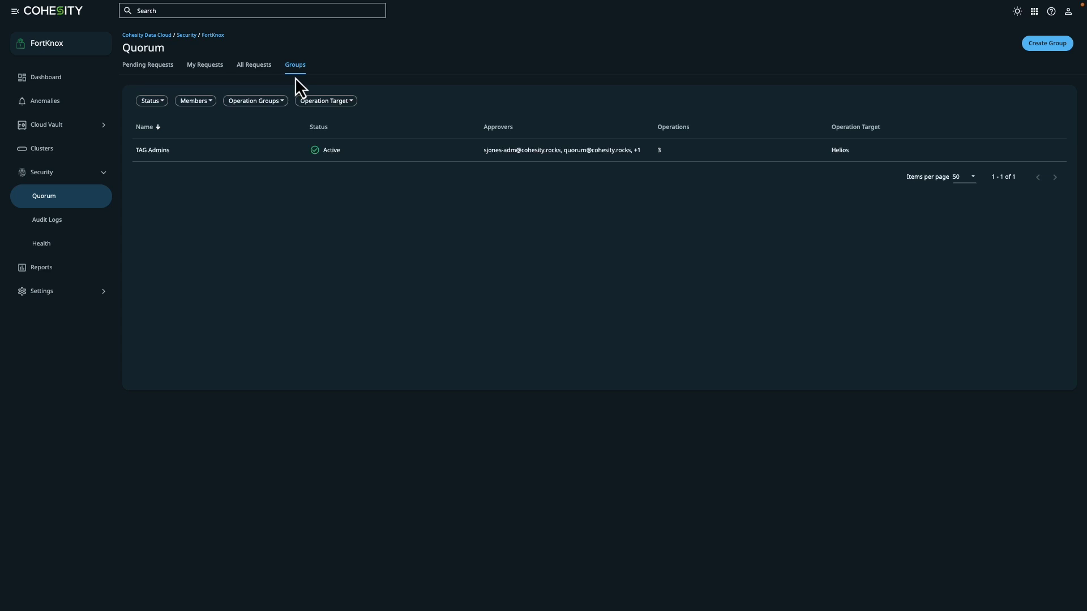
- Open TAG Admins, view its governed operations in edit mode, and cancel without changes
left_click(163, 152)
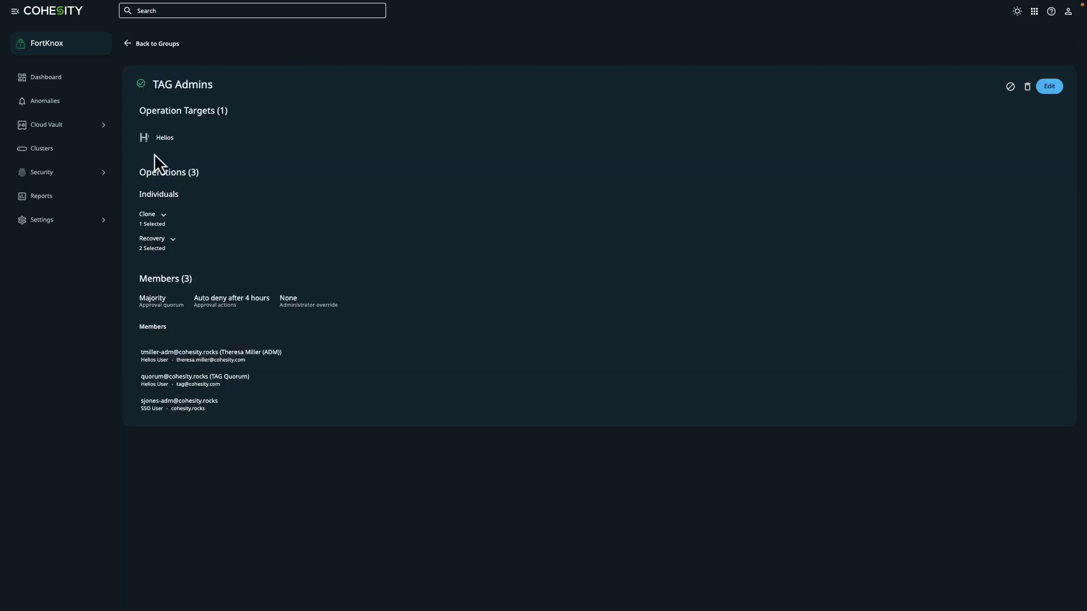
left_click(1054, 89)
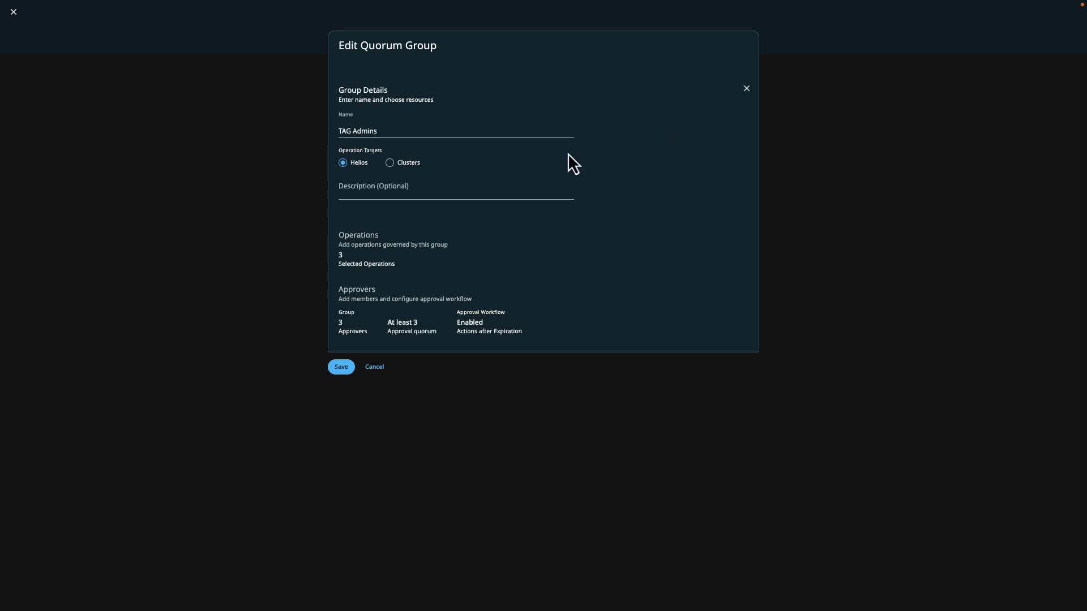
mouse_move(551, 270)
left_click(746, 236)
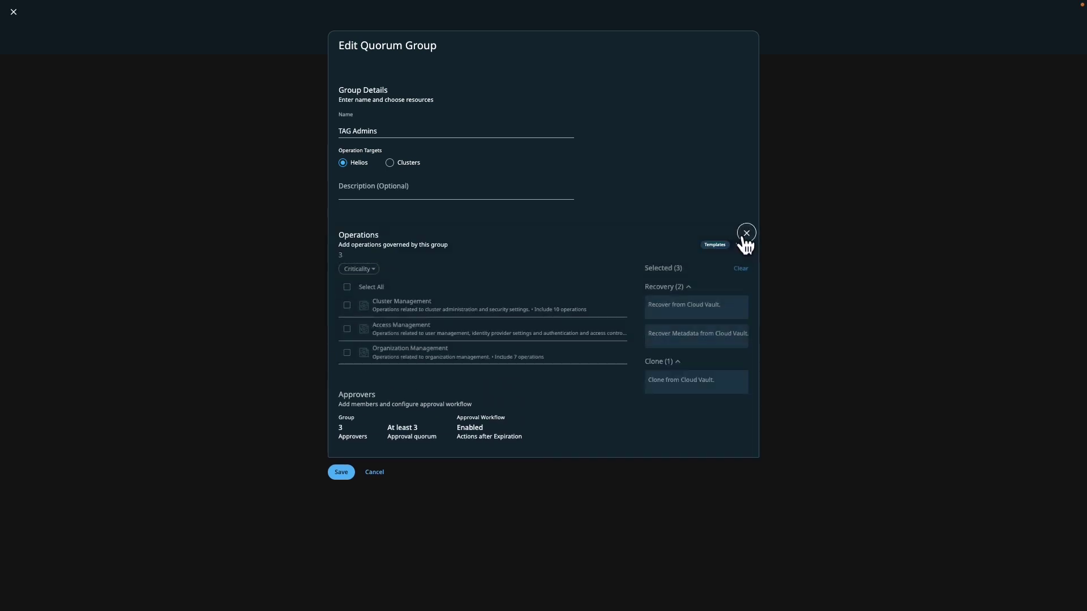
mouse_move(683, 501)
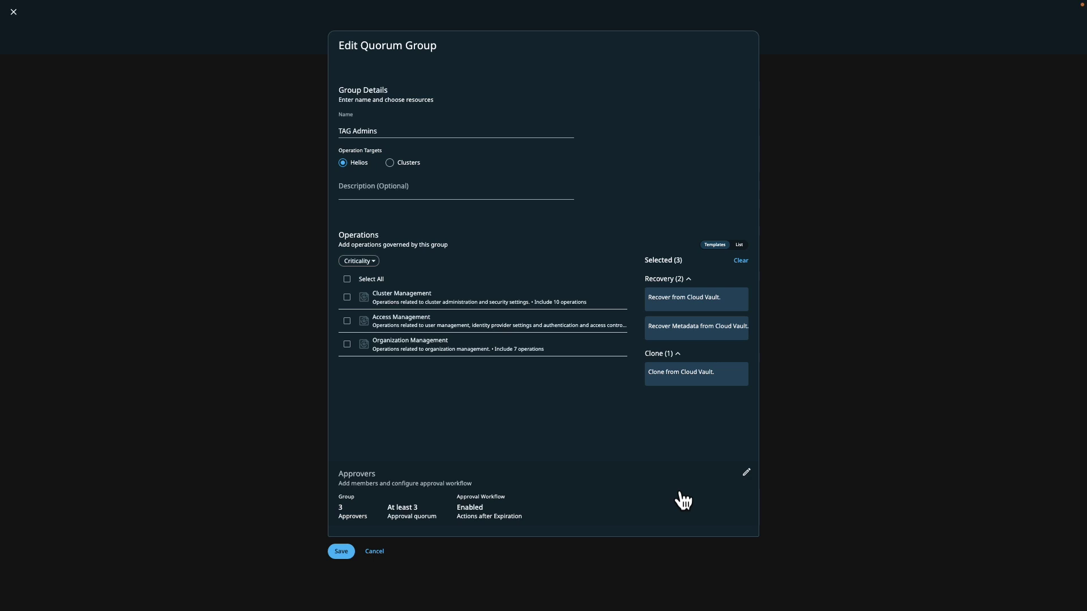
left_click(374, 552)
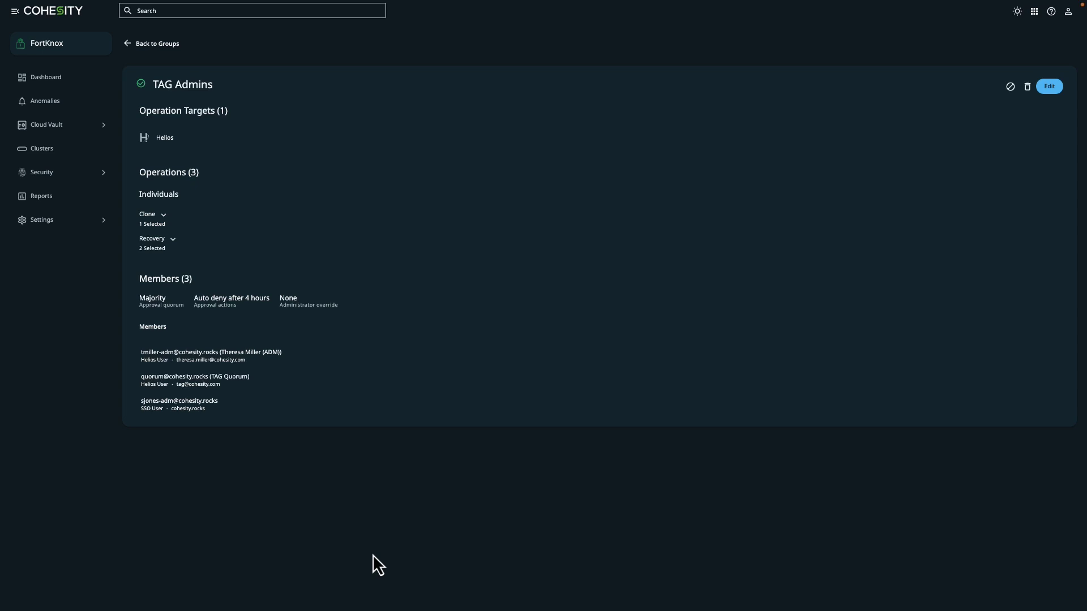
- Open Gaia AI Assistant via the apps grid under Insights > Data Insights
left_click(1036, 12)
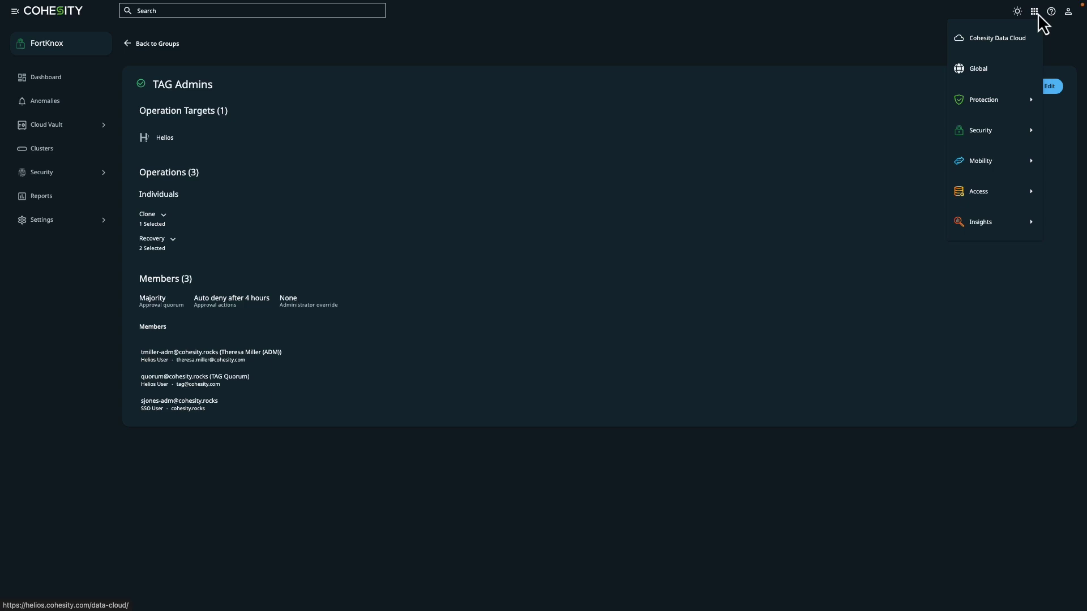
mouse_move(992, 224)
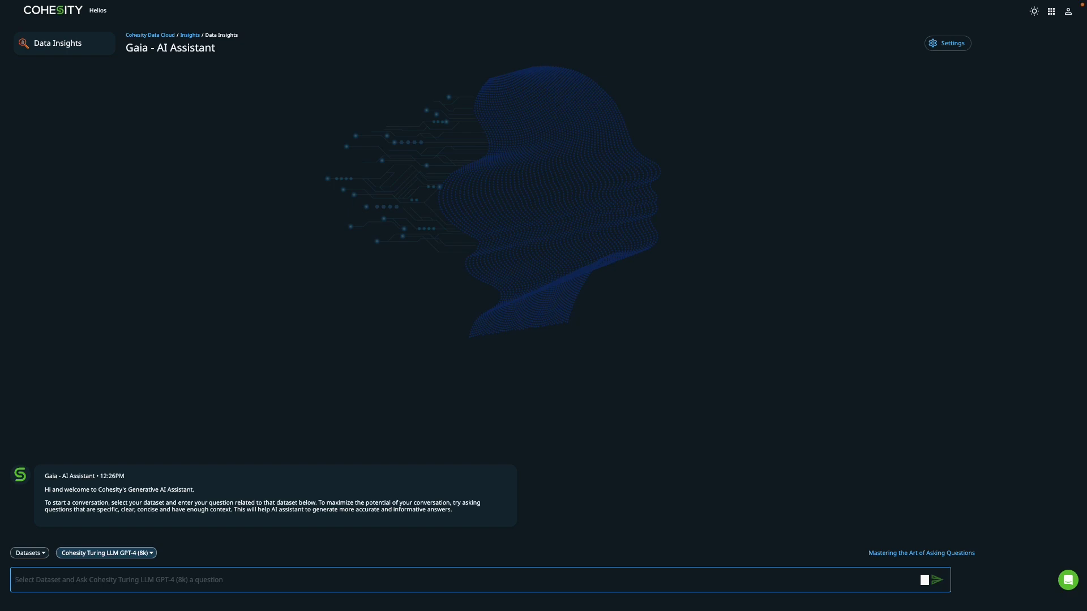
- Select the Compliance_Digital dataset and ask Gaia to summarize compliance violations
left_click(27, 554)
left_click(21, 470)
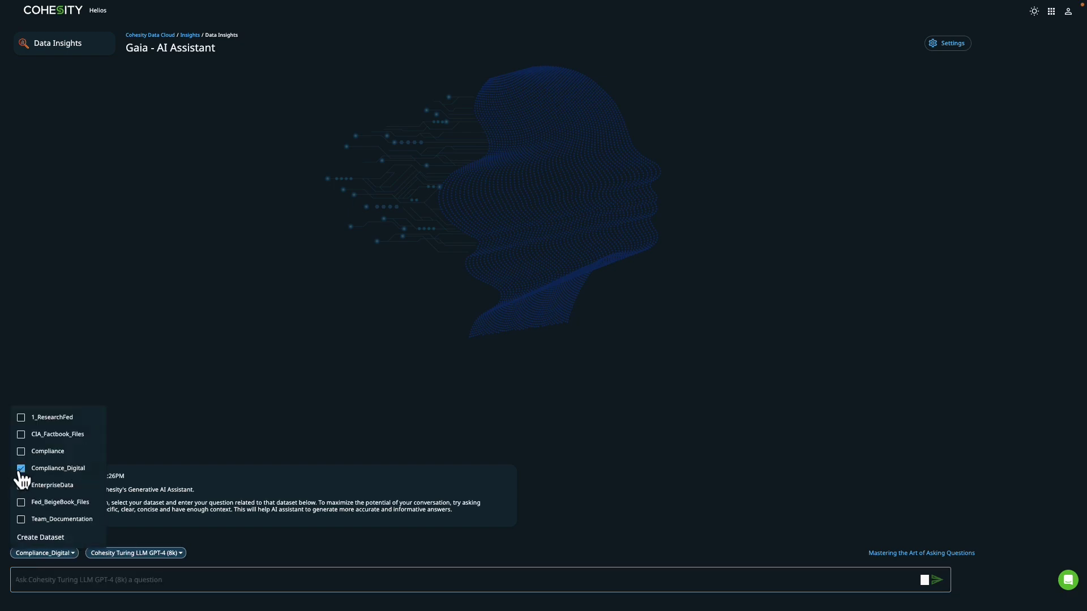
left_click(27, 584)
type("Summarize any information found around compliance violations.")
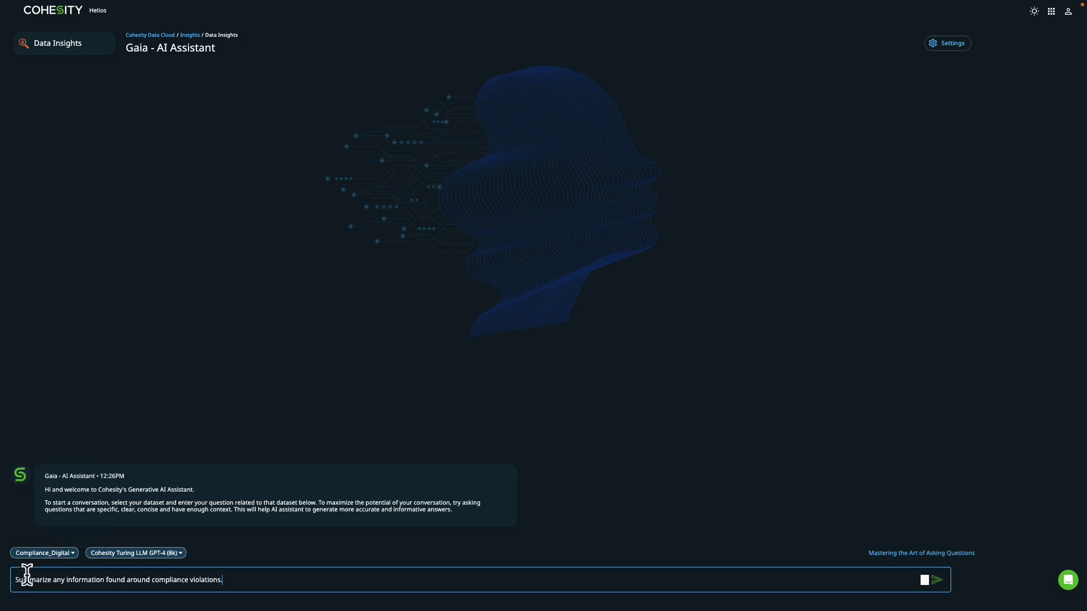
key("Return")
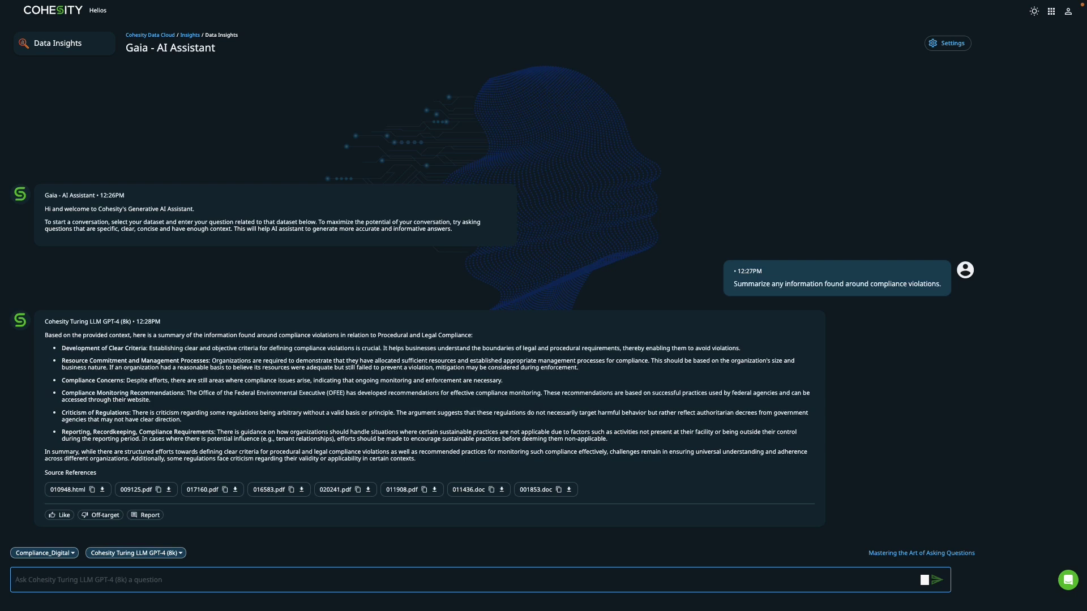
- Return to the Cohesity Data Cloud overview via the breadcrumb link
left_click(154, 35)
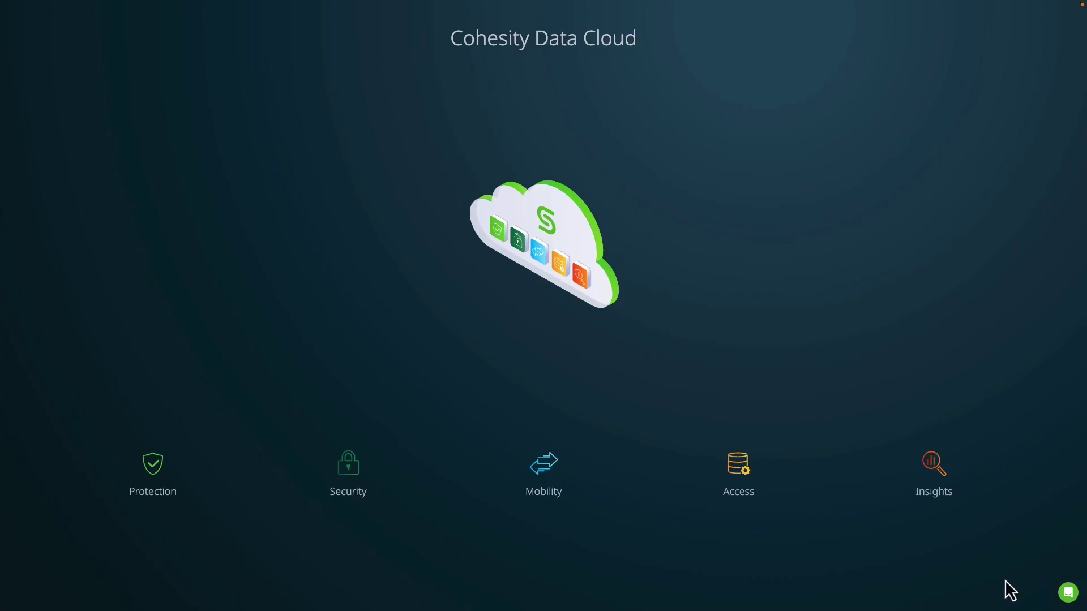